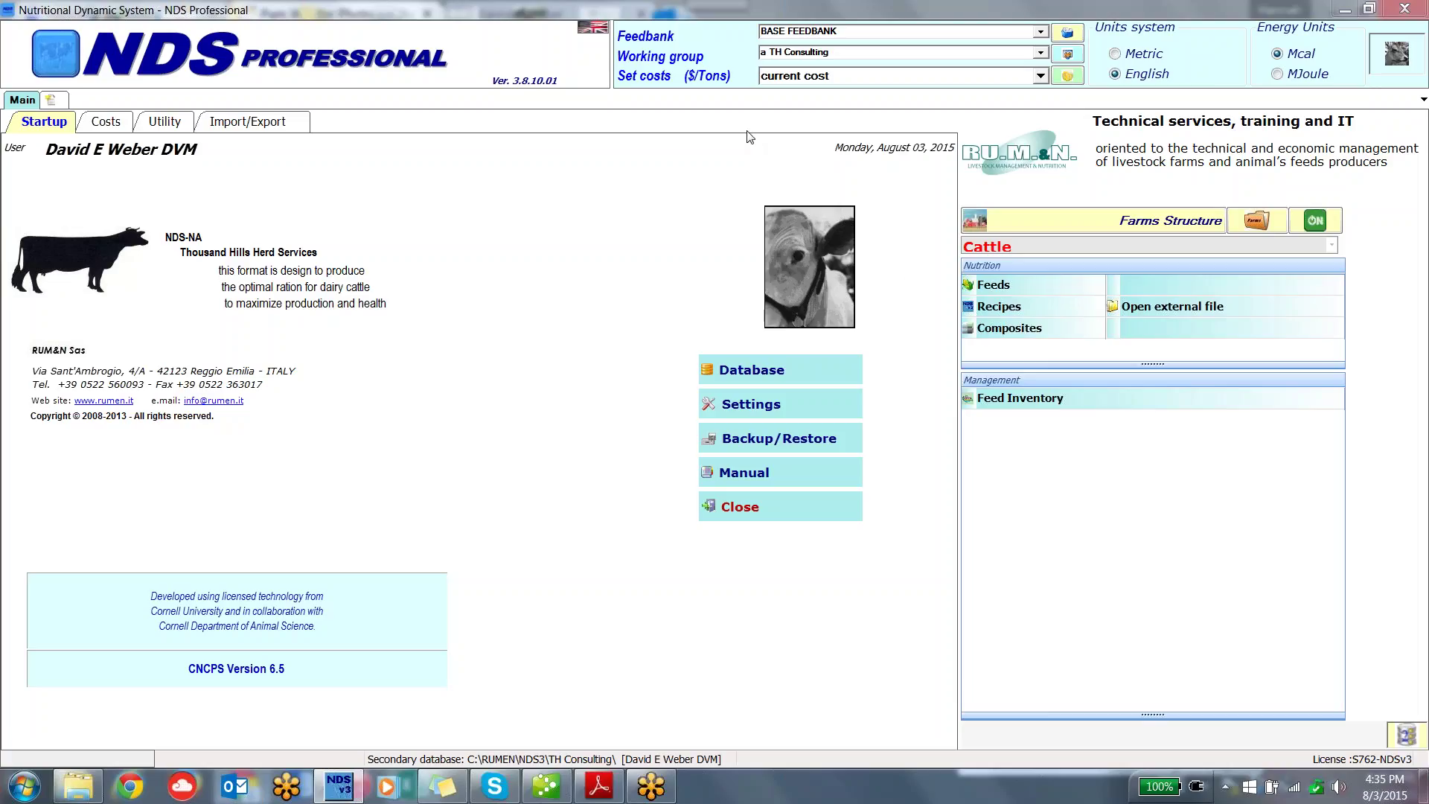
Step: Set up a feeds analysis import of XML files, using the CVAS-Standard report from the Downloads folder as source
left_click(252, 124)
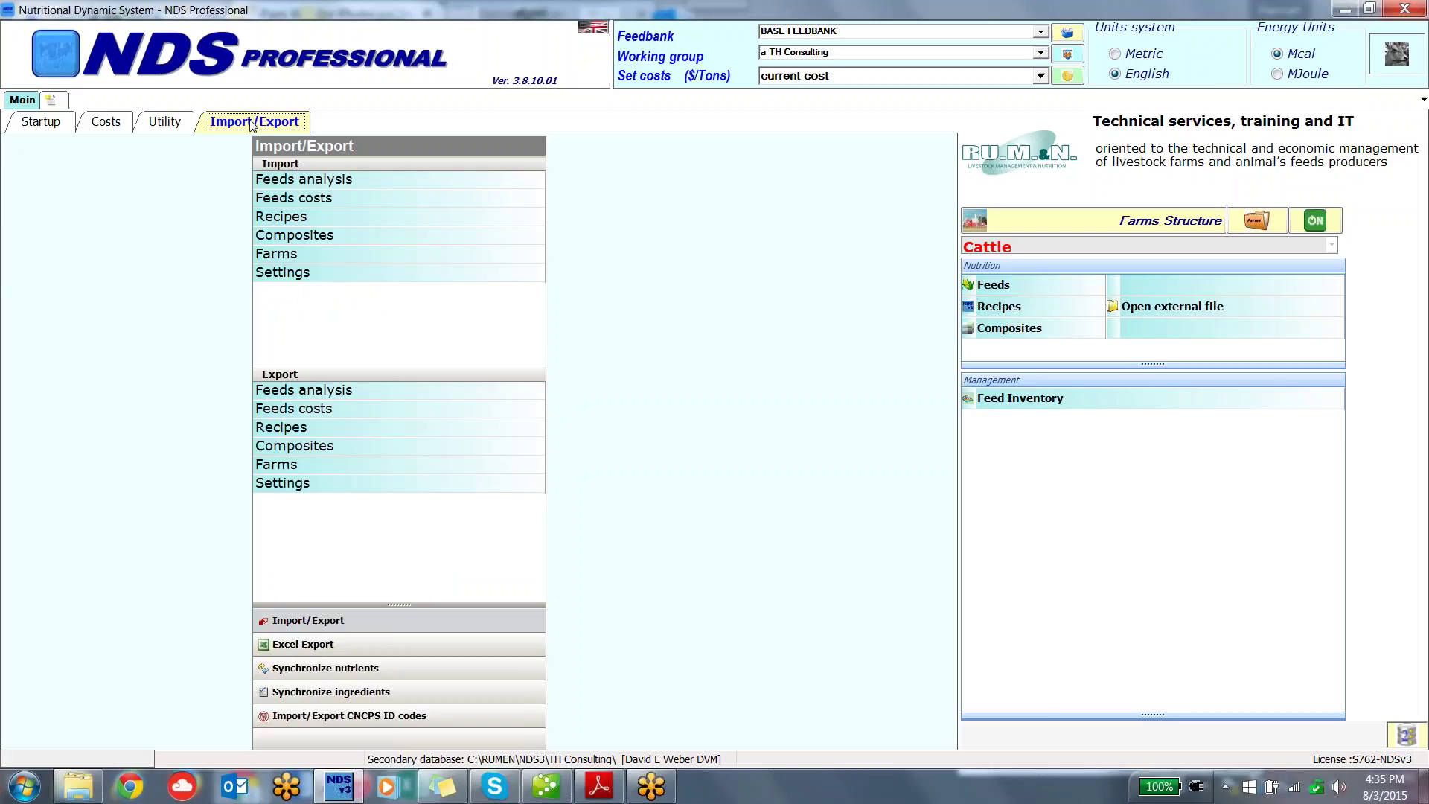
left_click(343, 181)
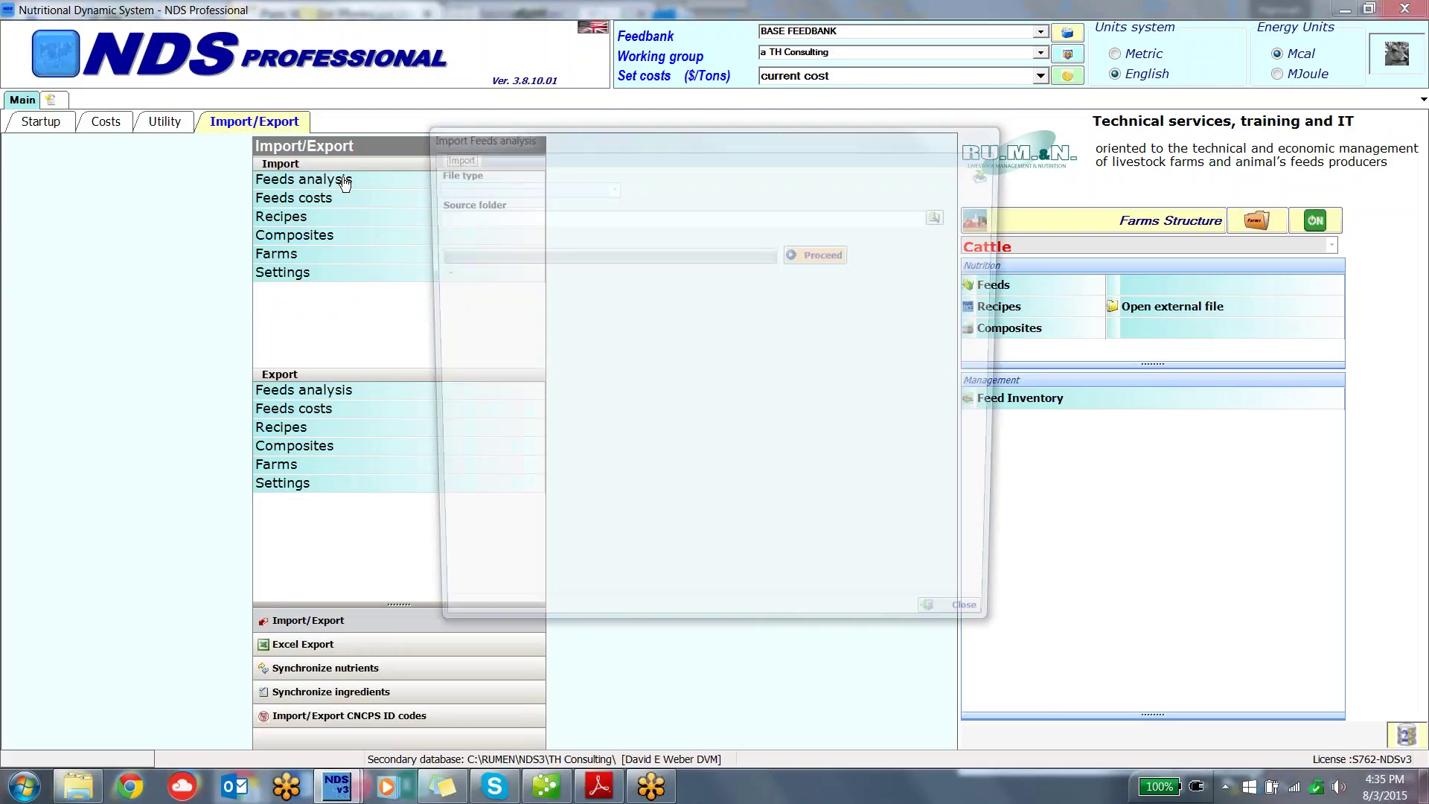
left_click(610, 186)
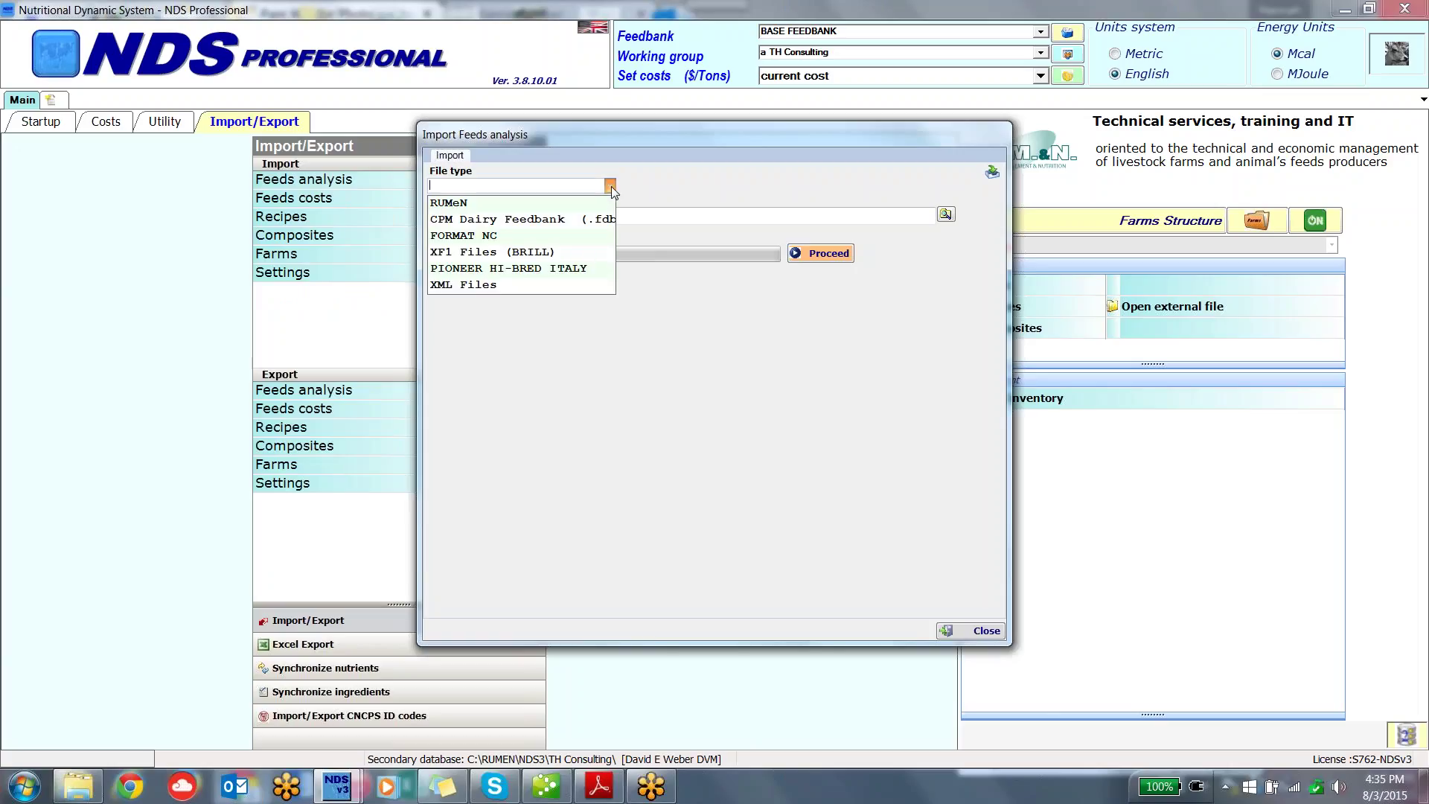
left_click(500, 284)
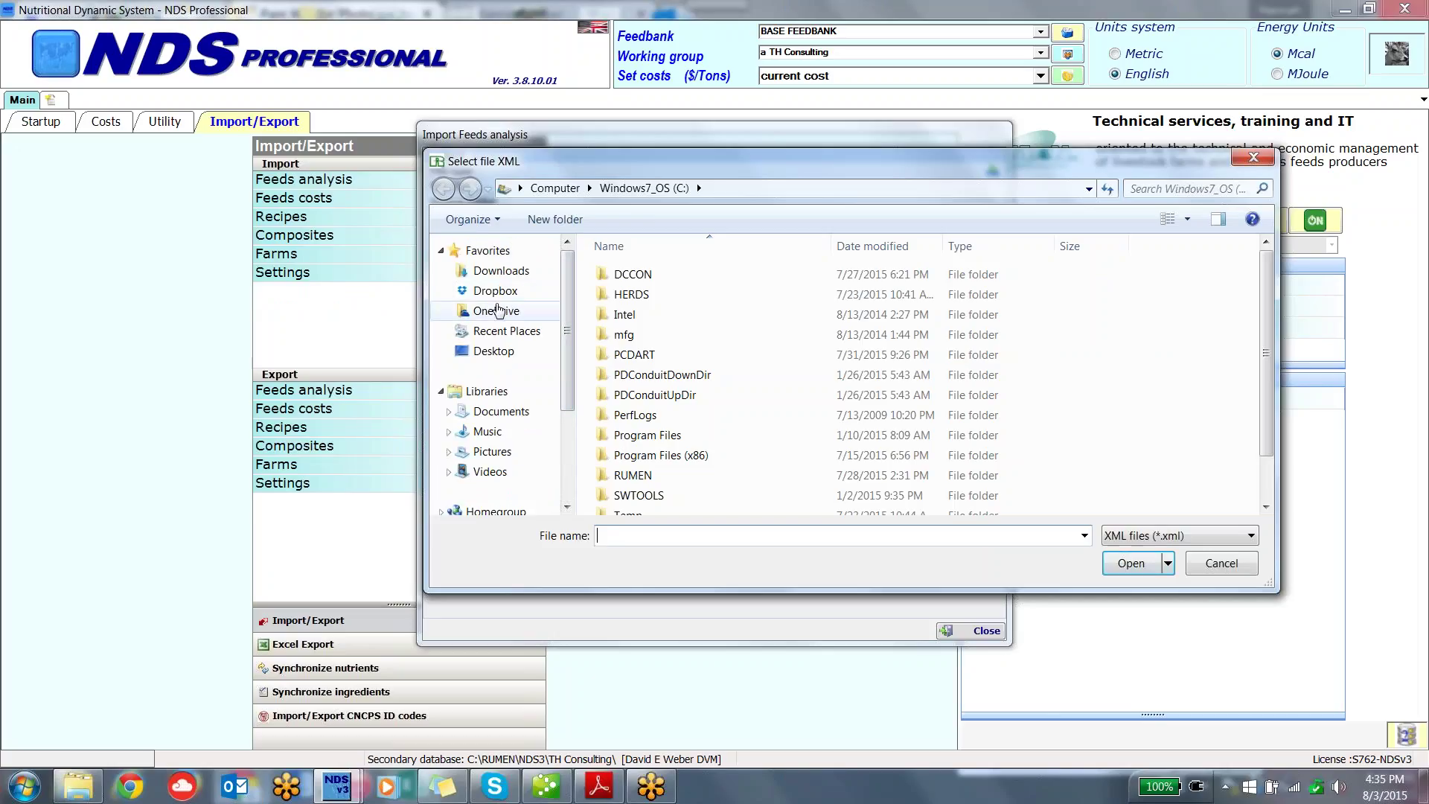
left_click(498, 274)
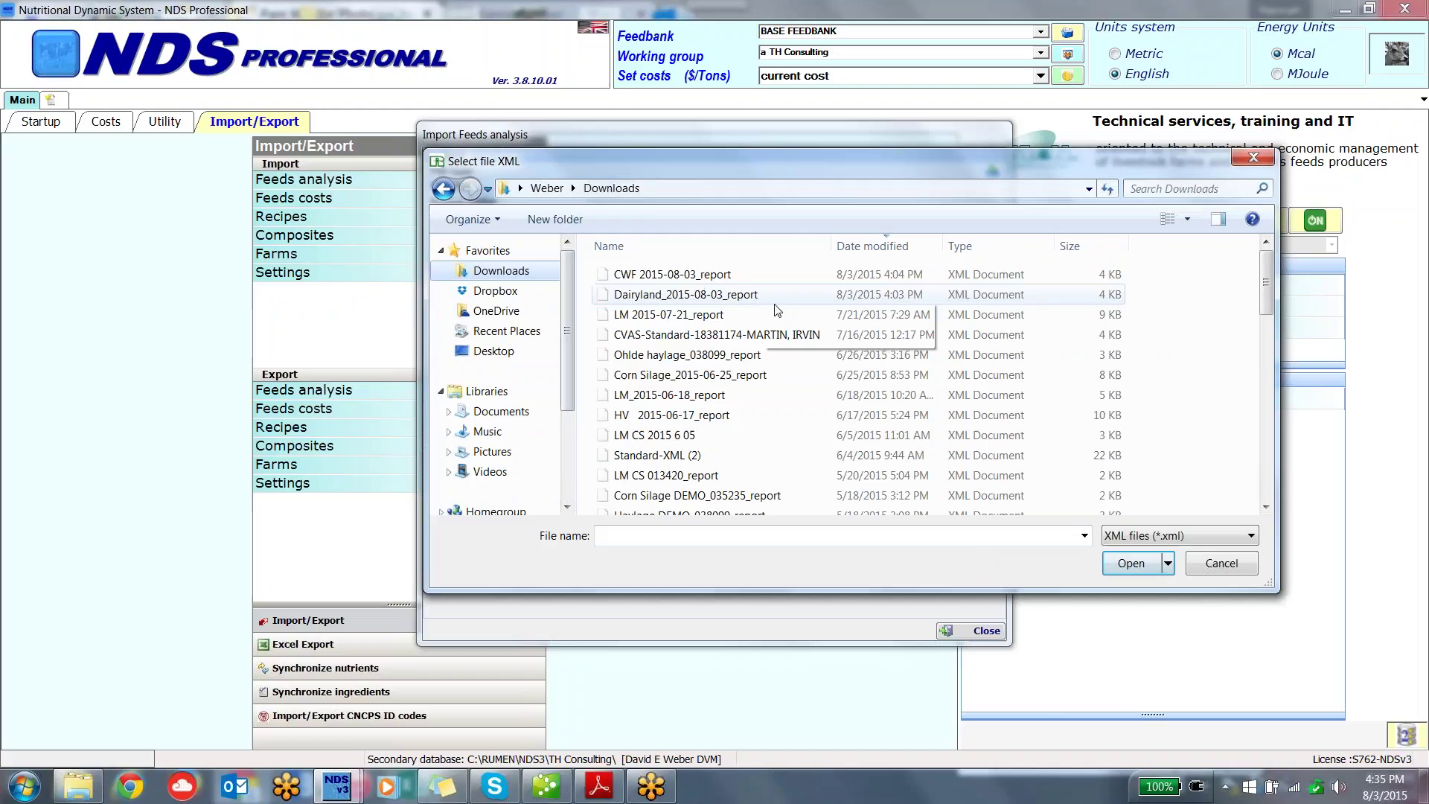
left_click(645, 337)
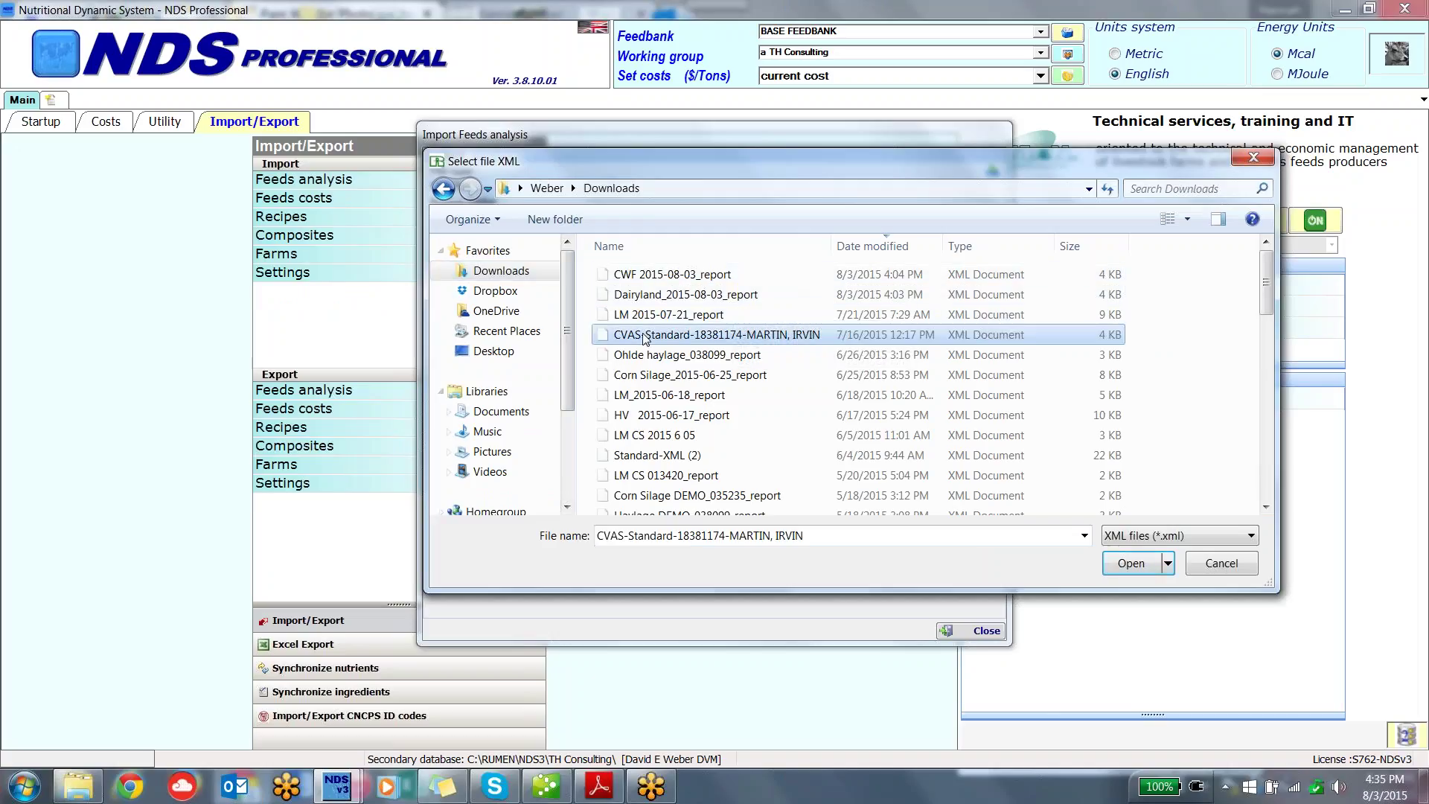
double_click(645, 337)
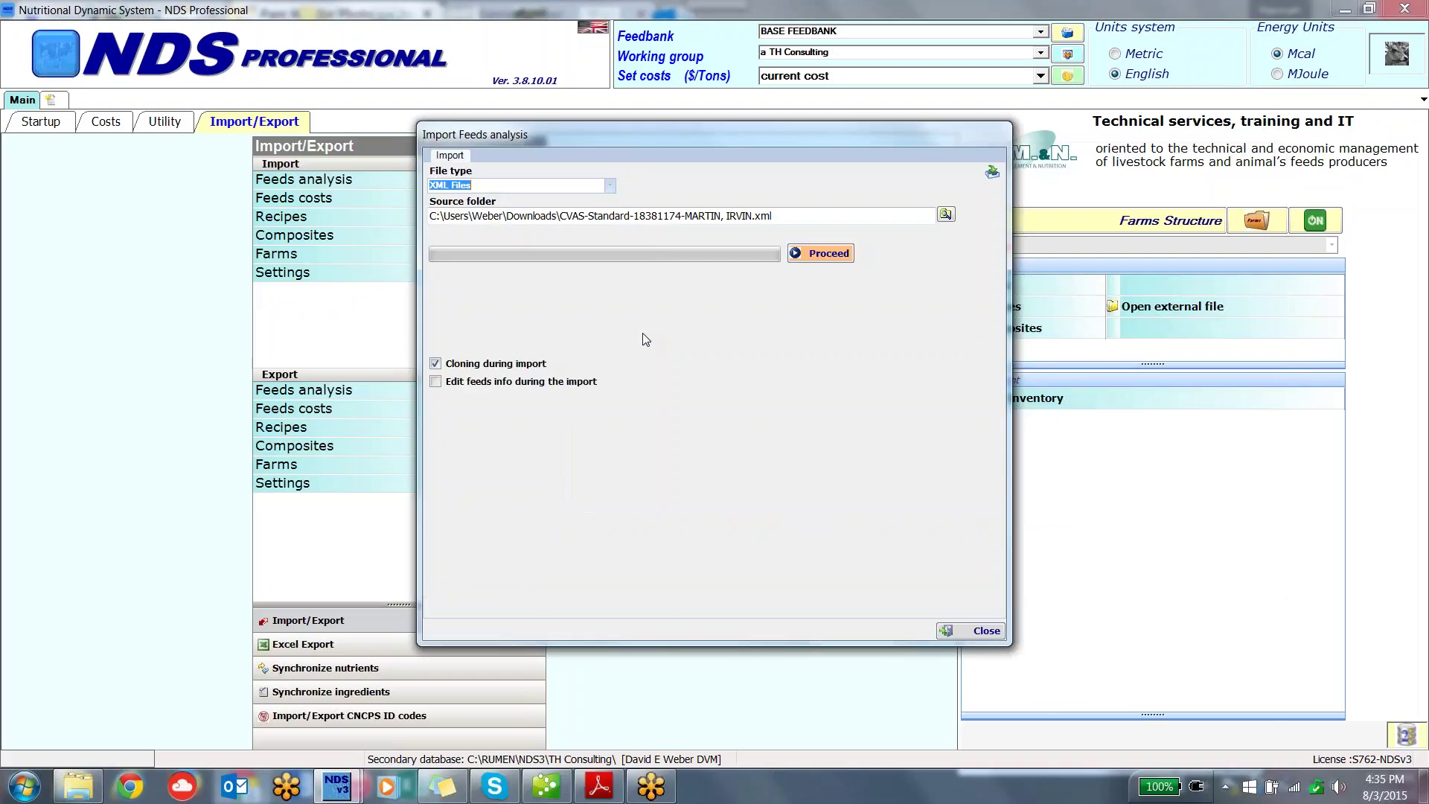
Step: Enable editing feeds info during the import, start the CVAS import and save the existing haylage as a new feed
left_click(436, 381)
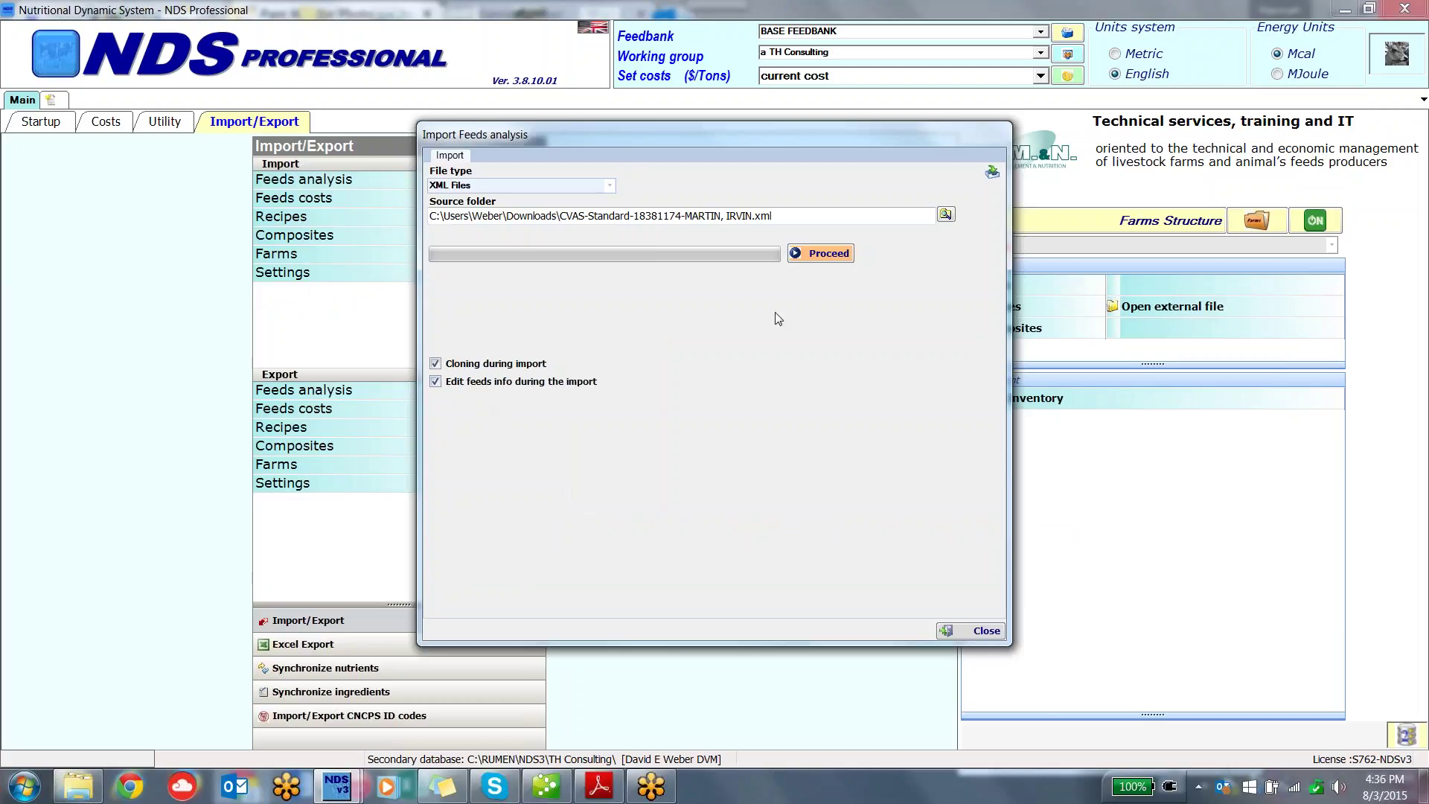
left_click(830, 254)
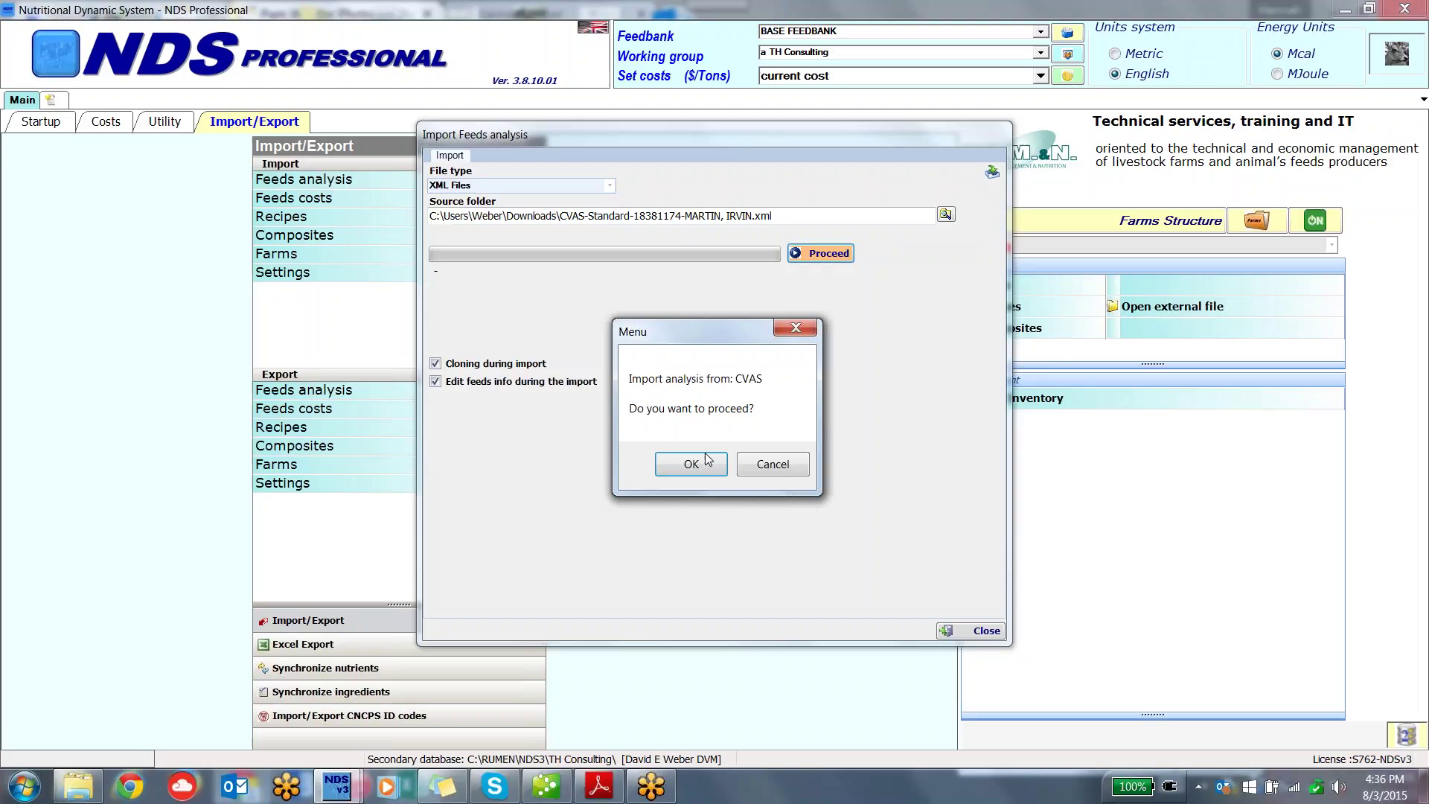
left_click(690, 466)
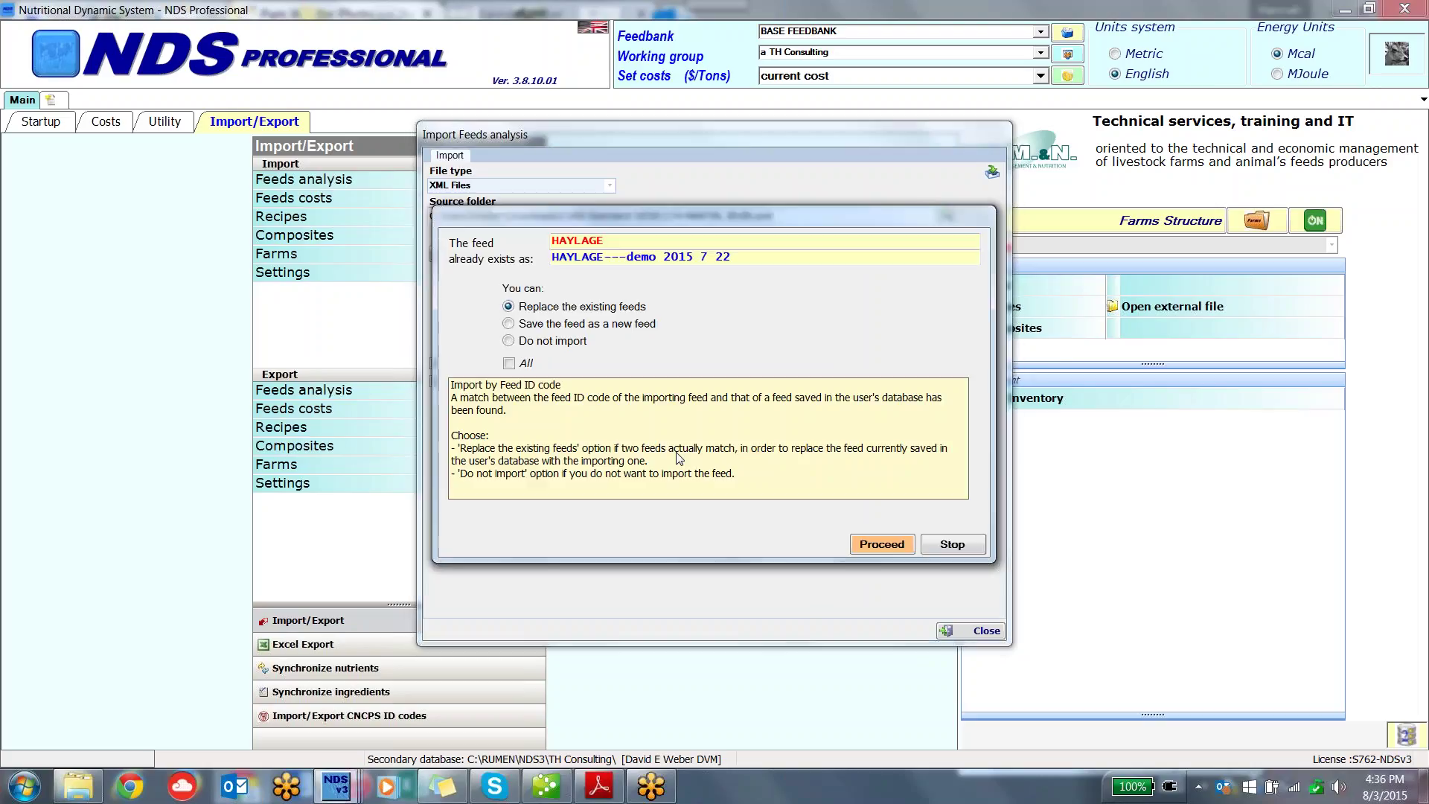
left_click(508, 324)
left_click(883, 547)
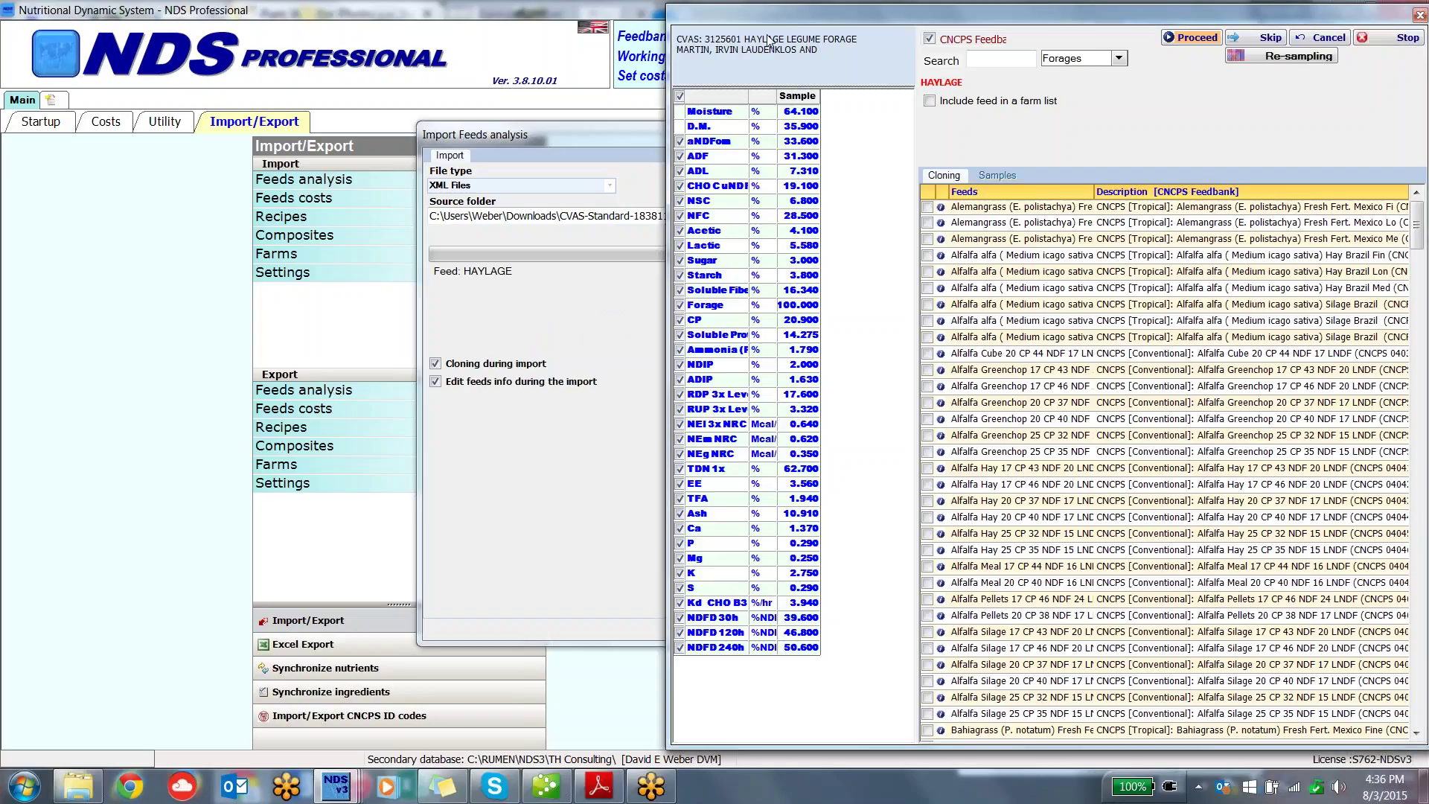
Step: Search the CNCPS feedbank for "alfal" and clone the haylage from Alfalfa Silage 20 CP 37 NDF 17 LNDF (CNCPS 04053)
mouse_move(761, 30)
left_mouse_down()
mouse_move(569, 39)
mouse_move(510, 70)
left_mouse_up()
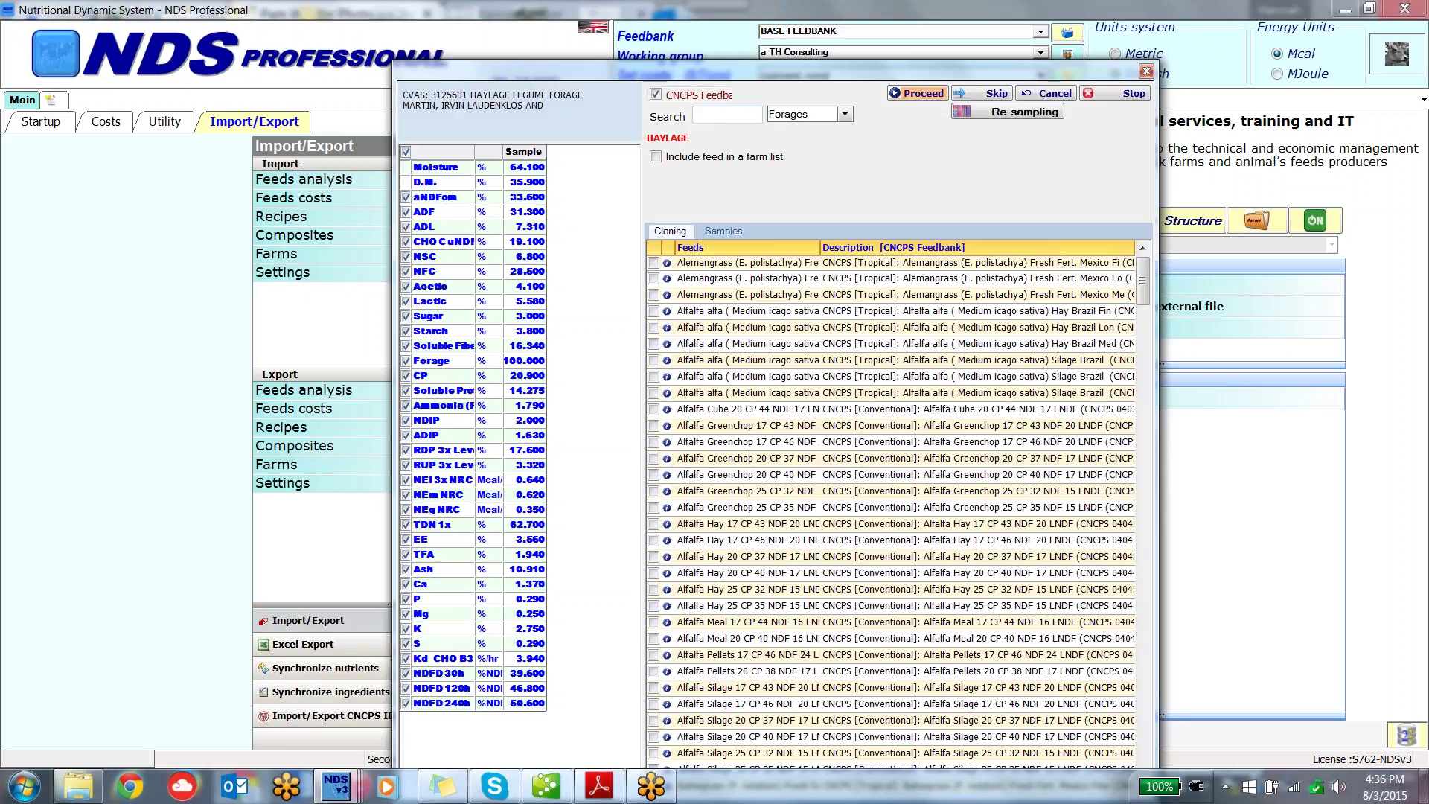
type("alfal")
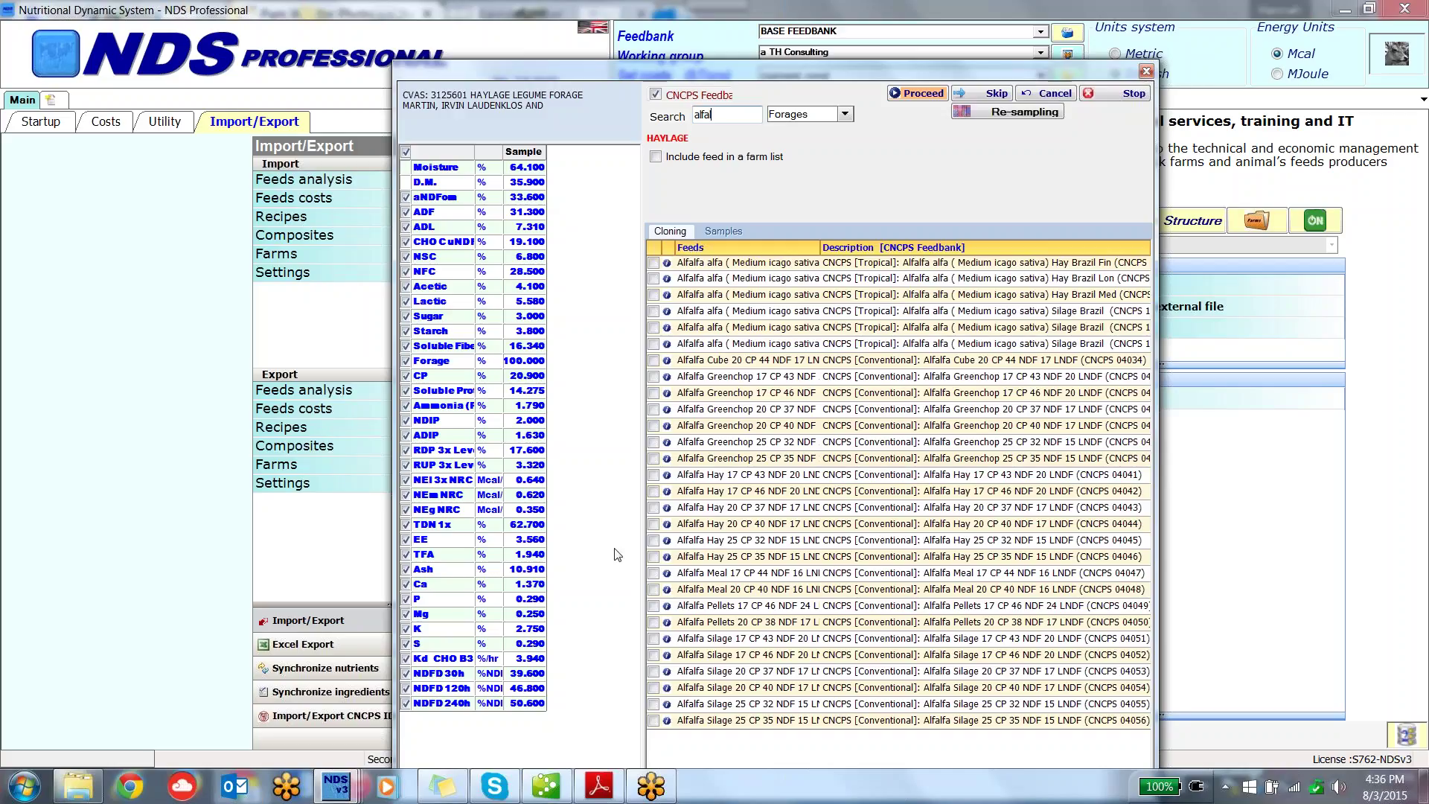
mouse_move(665, 659)
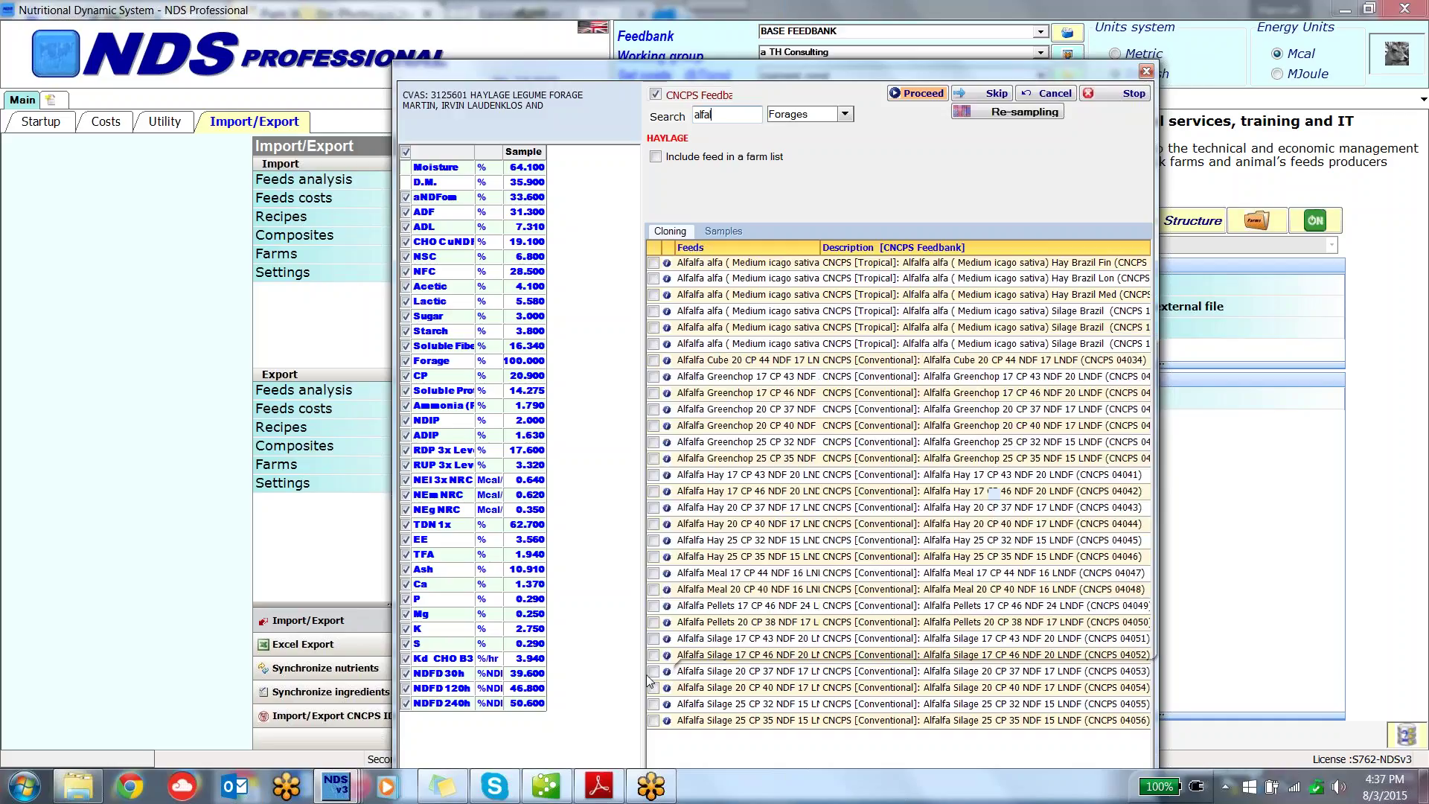
left_click(654, 673)
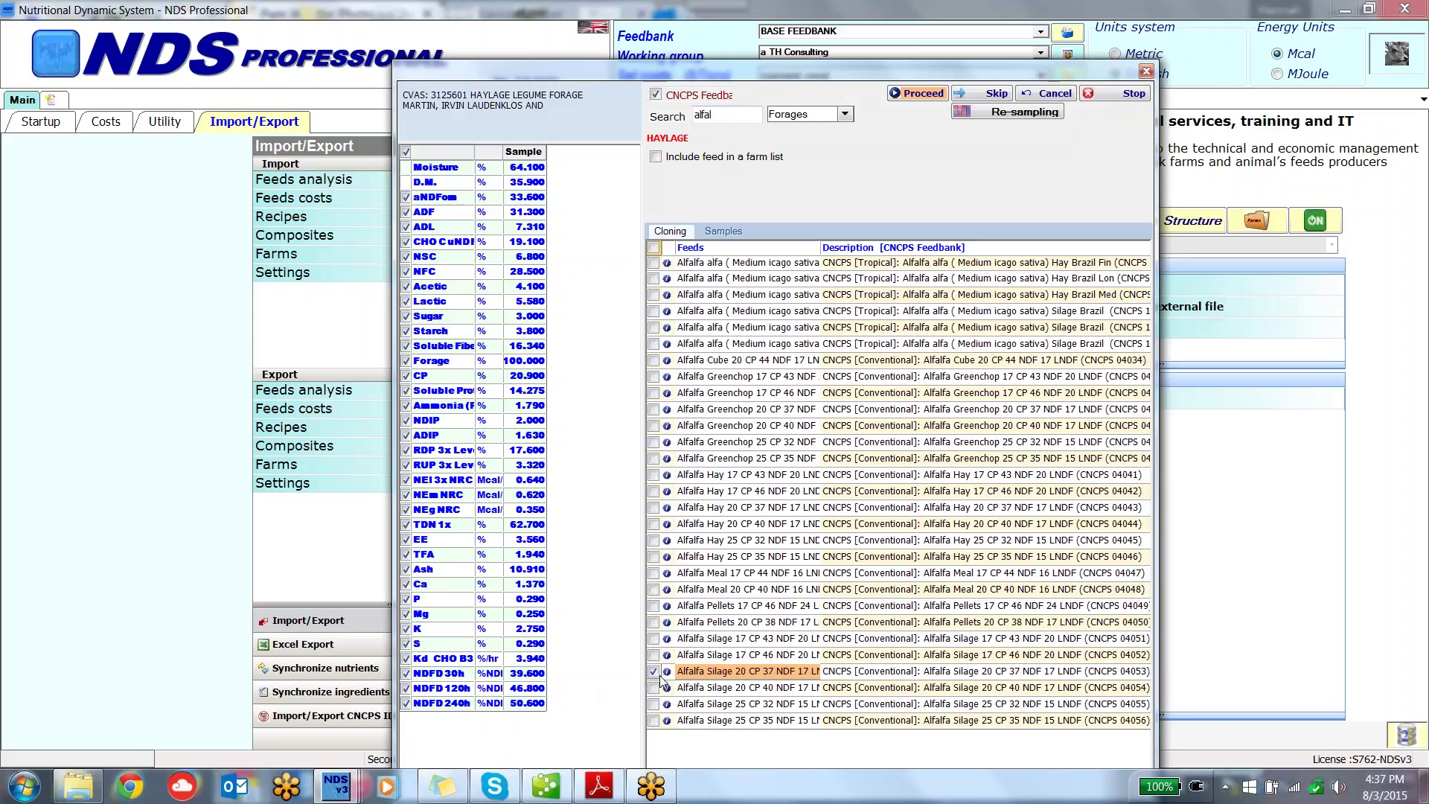
left_click(923, 95)
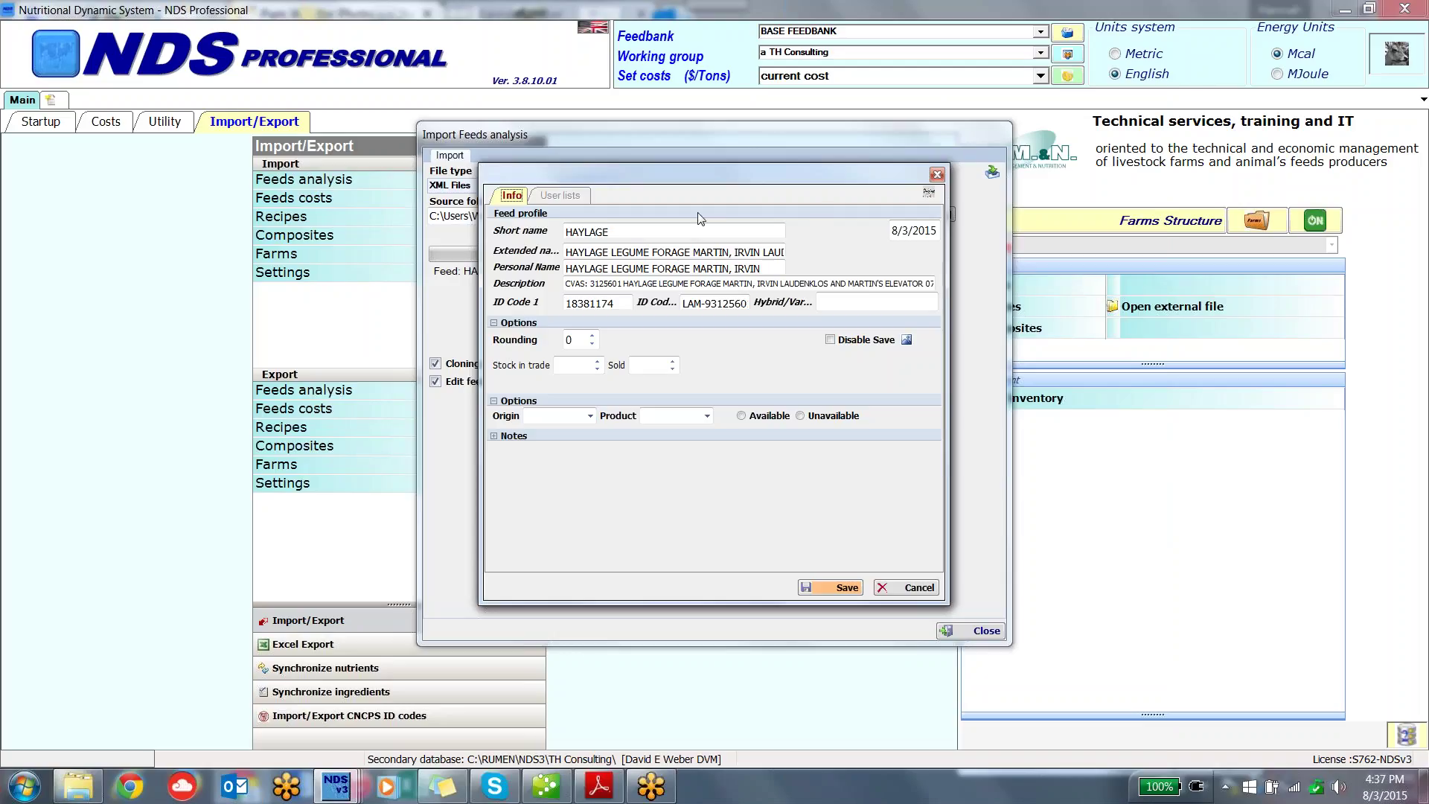
Step: Extend the feed's short name to "HAYLAGE---DEMO 2015 8 03"
left_click(632, 231)
double_click(632, 231)
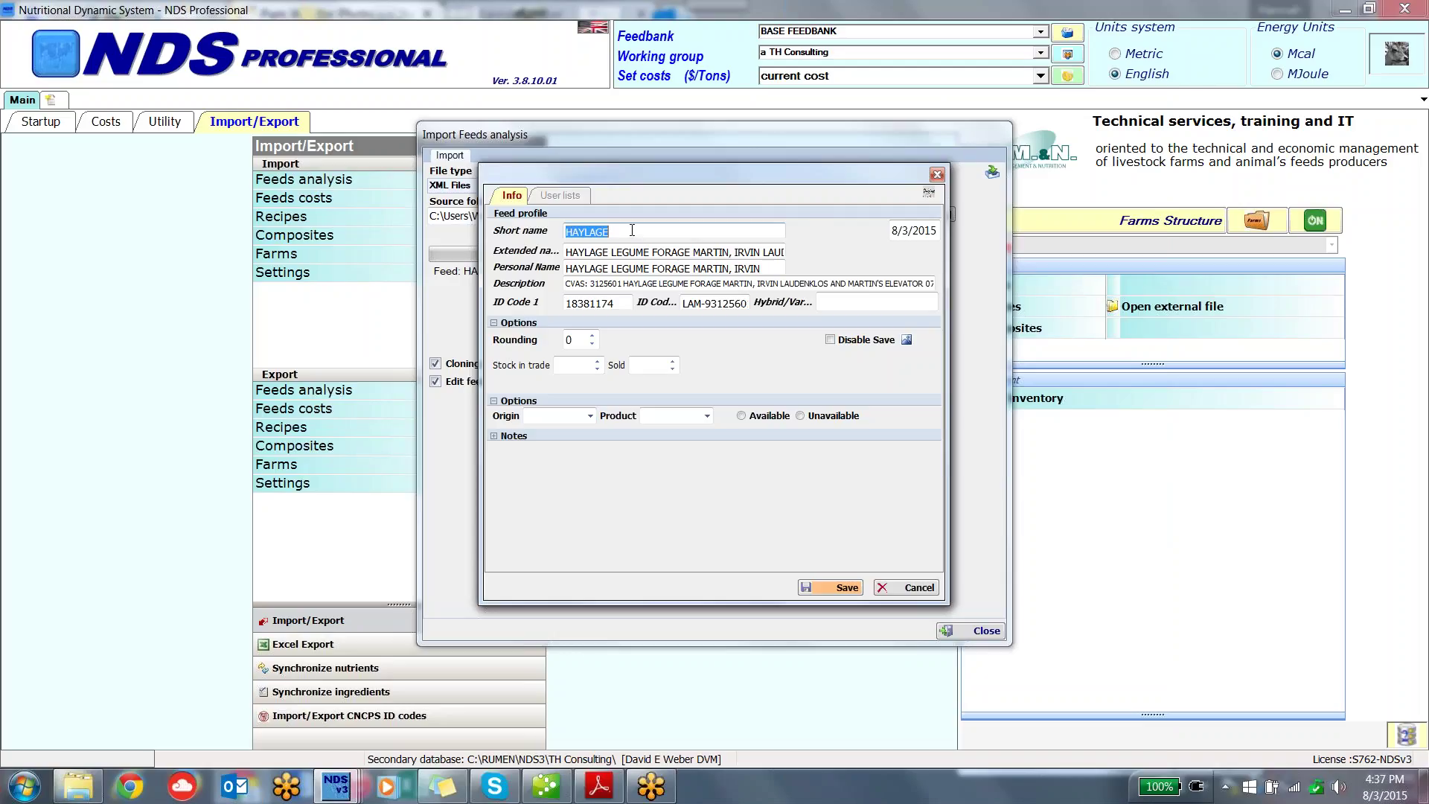
left_click(632, 231)
type("---DEMO 2015 8 03")
key("ctrl+a")
left_click_drag(622, 195, 733, 214)
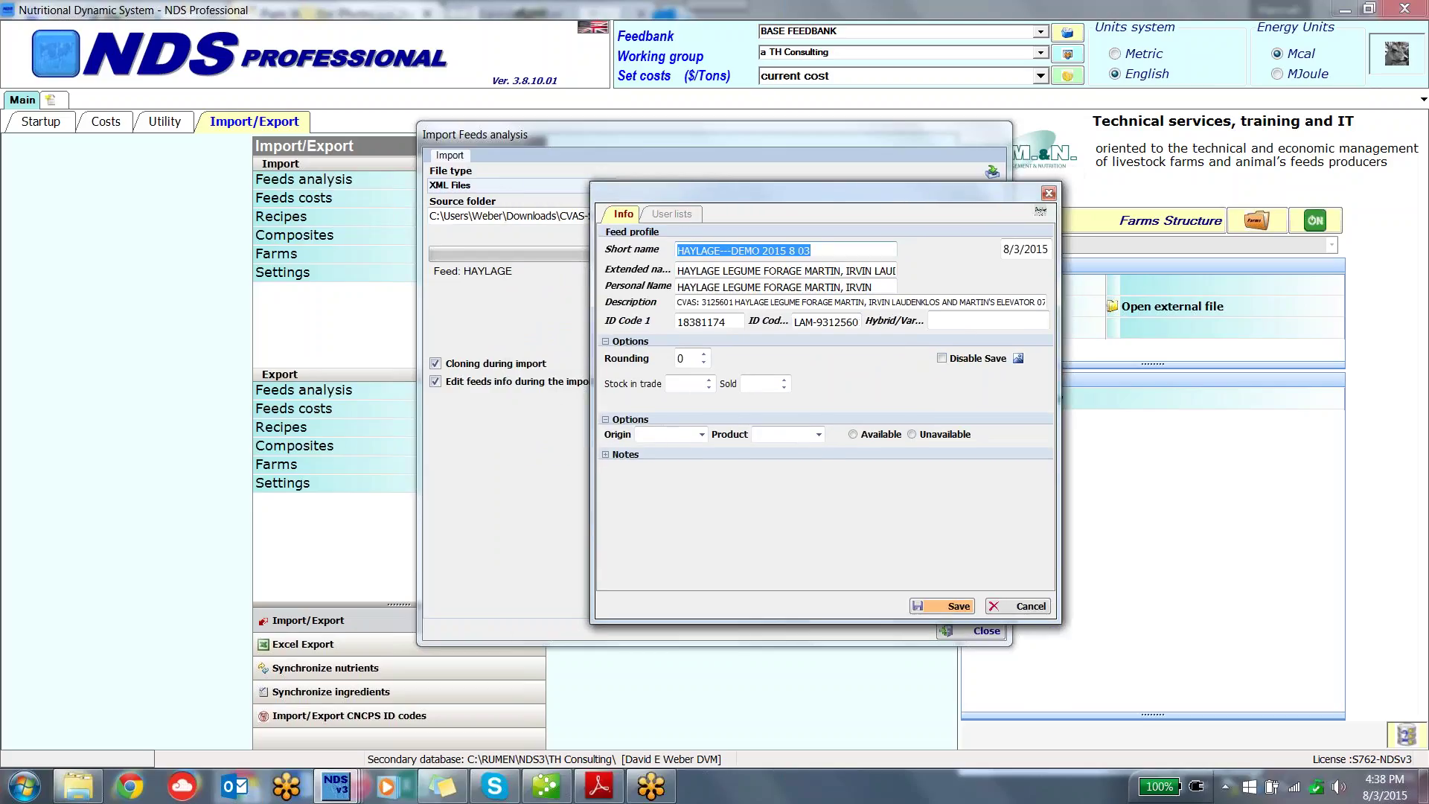
left_click(825, 253)
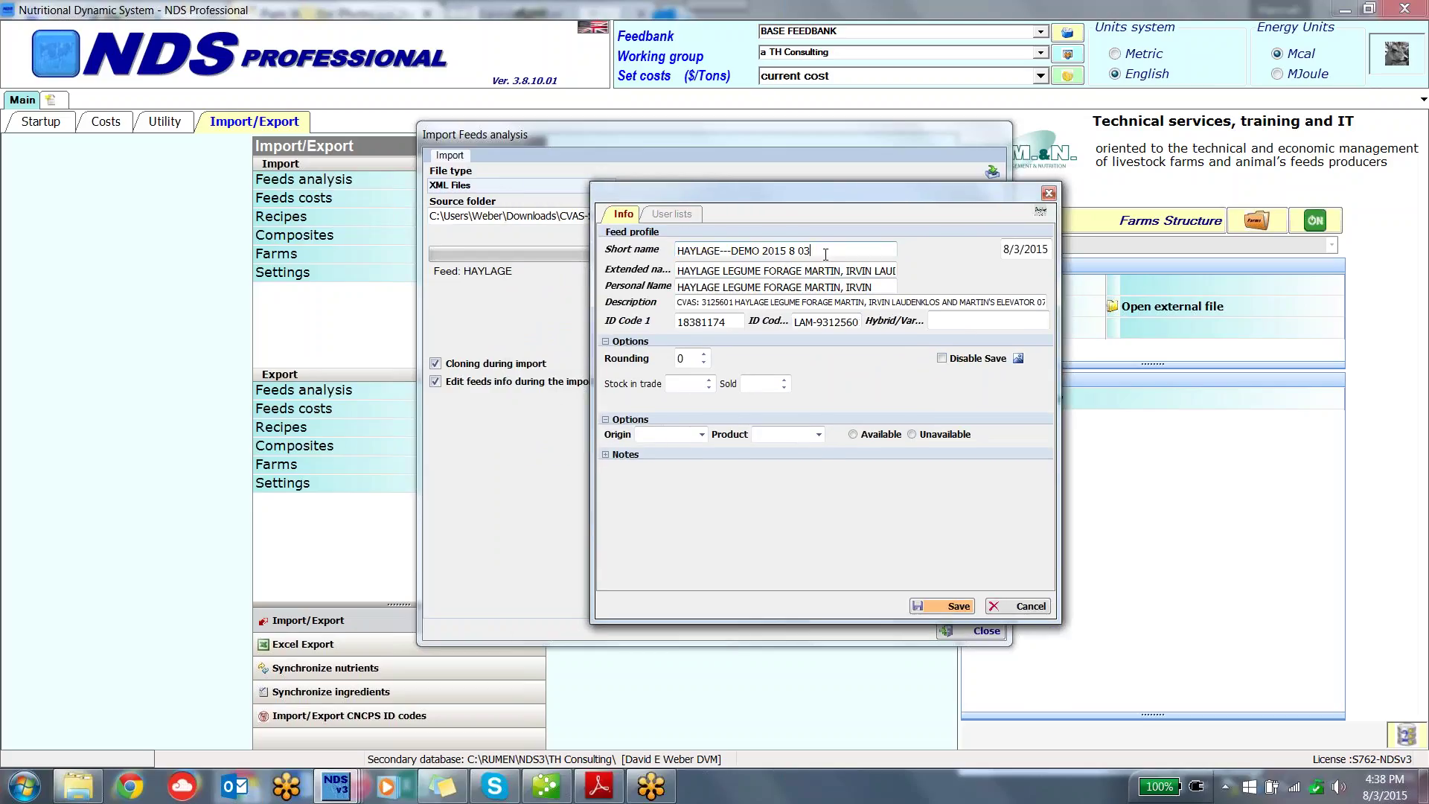
Step: Insert the letters "AC" after the third character of the short name and save the feed to complete the import
key("Home")
key("Right")
key("Right")
key("Right")
type("ABA")
key("BackSpace")
type("S")
key("BackSpace")
key("BackSpace")
type("C")
left_click(940, 606)
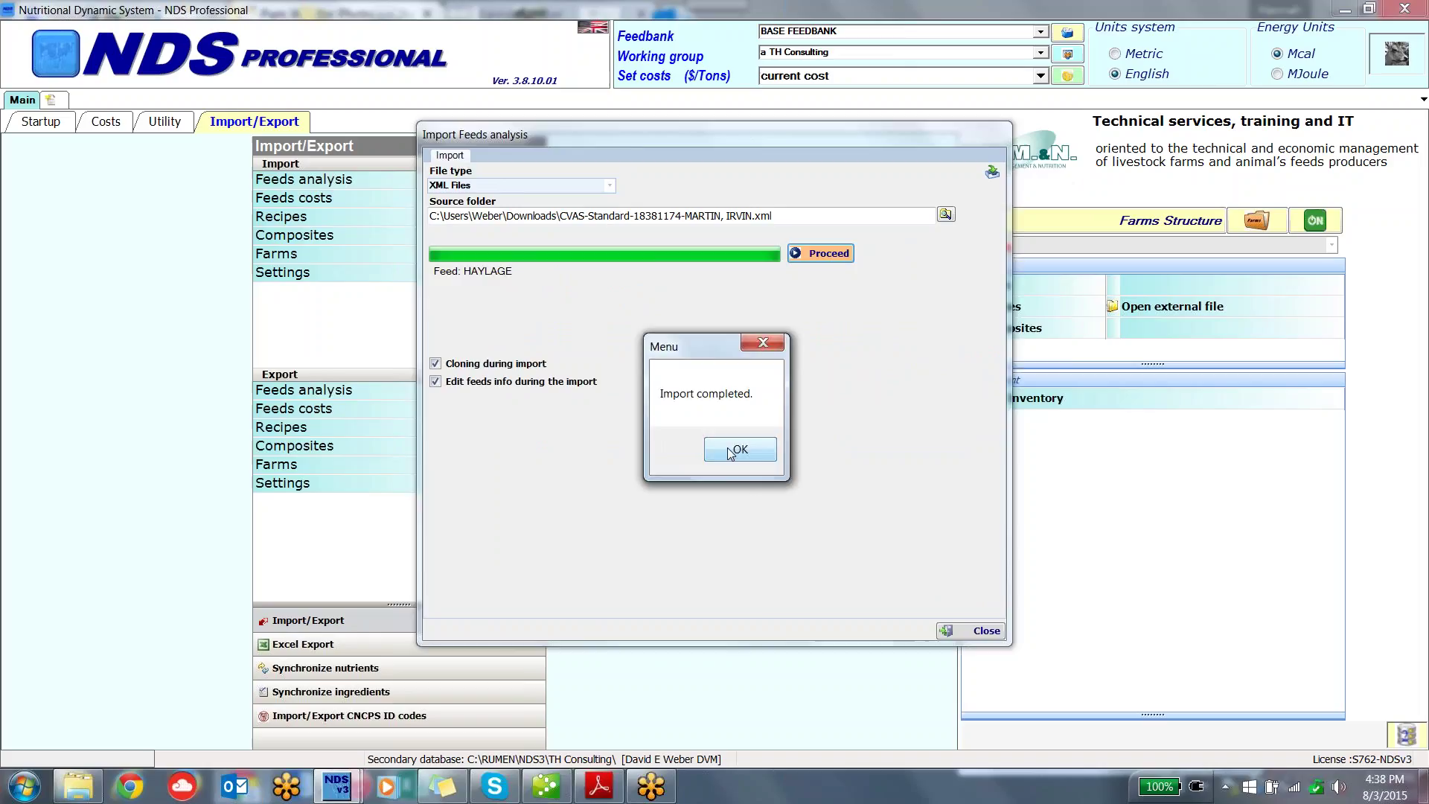
left_click(728, 449)
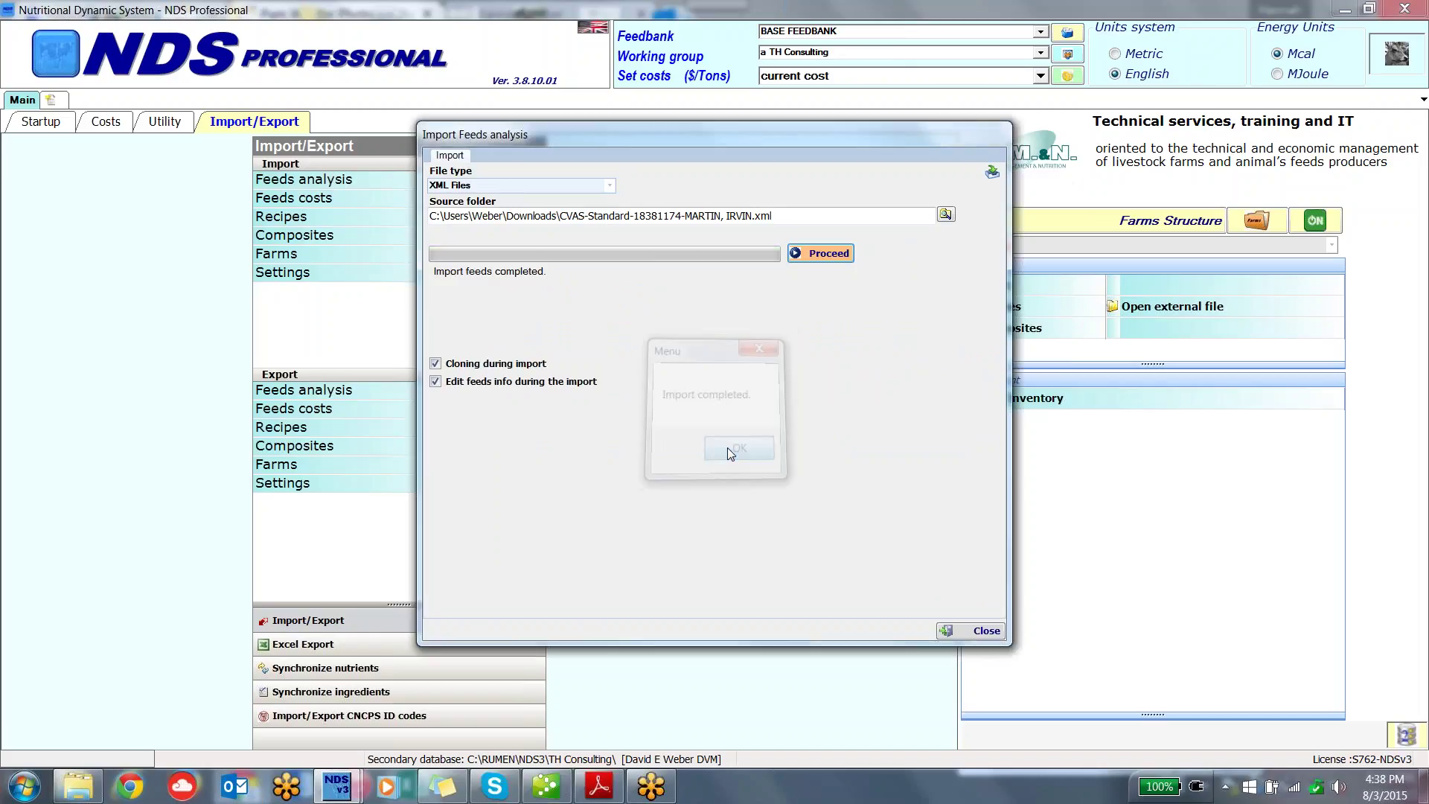
left_click(946, 214)
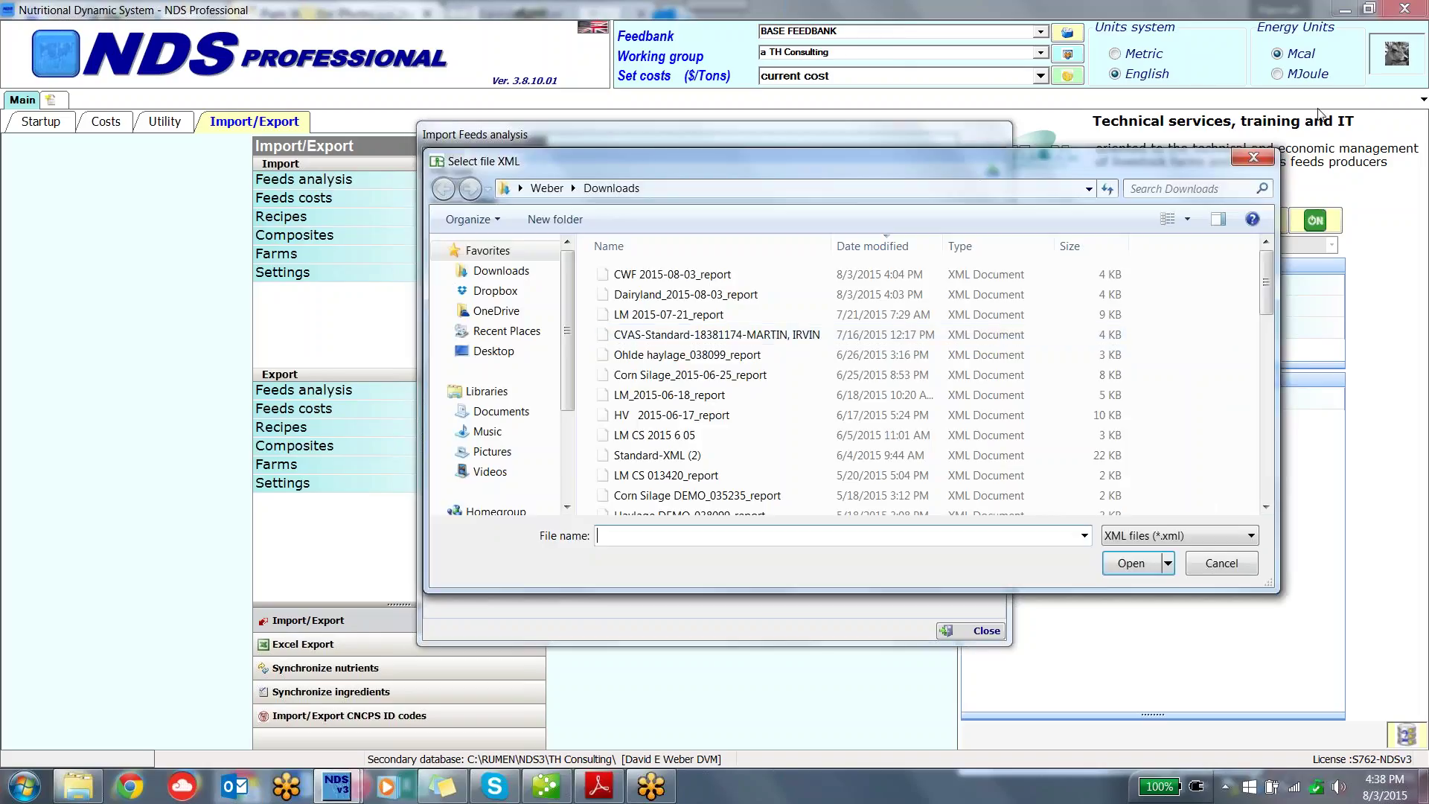
left_click(1253, 157)
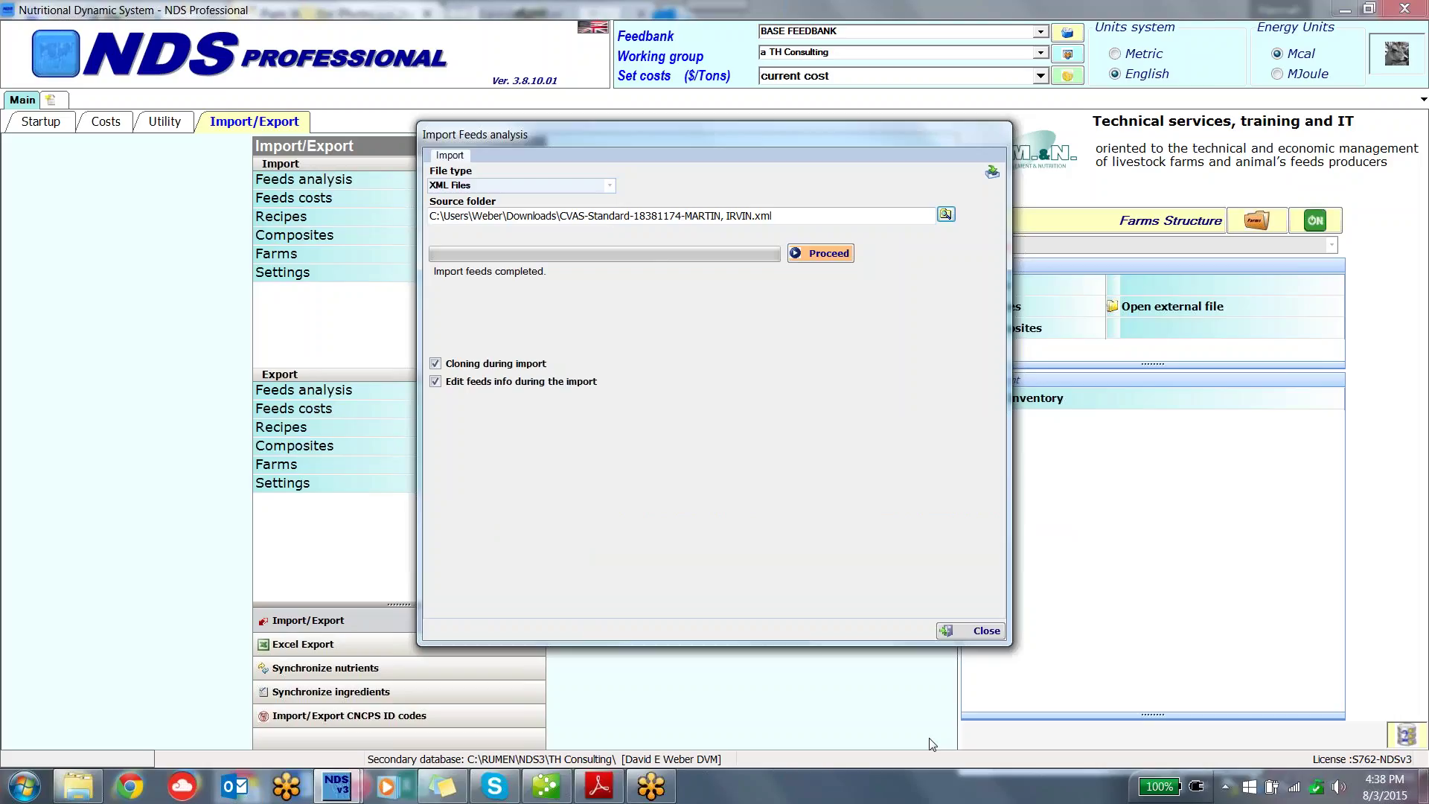
left_click(984, 631)
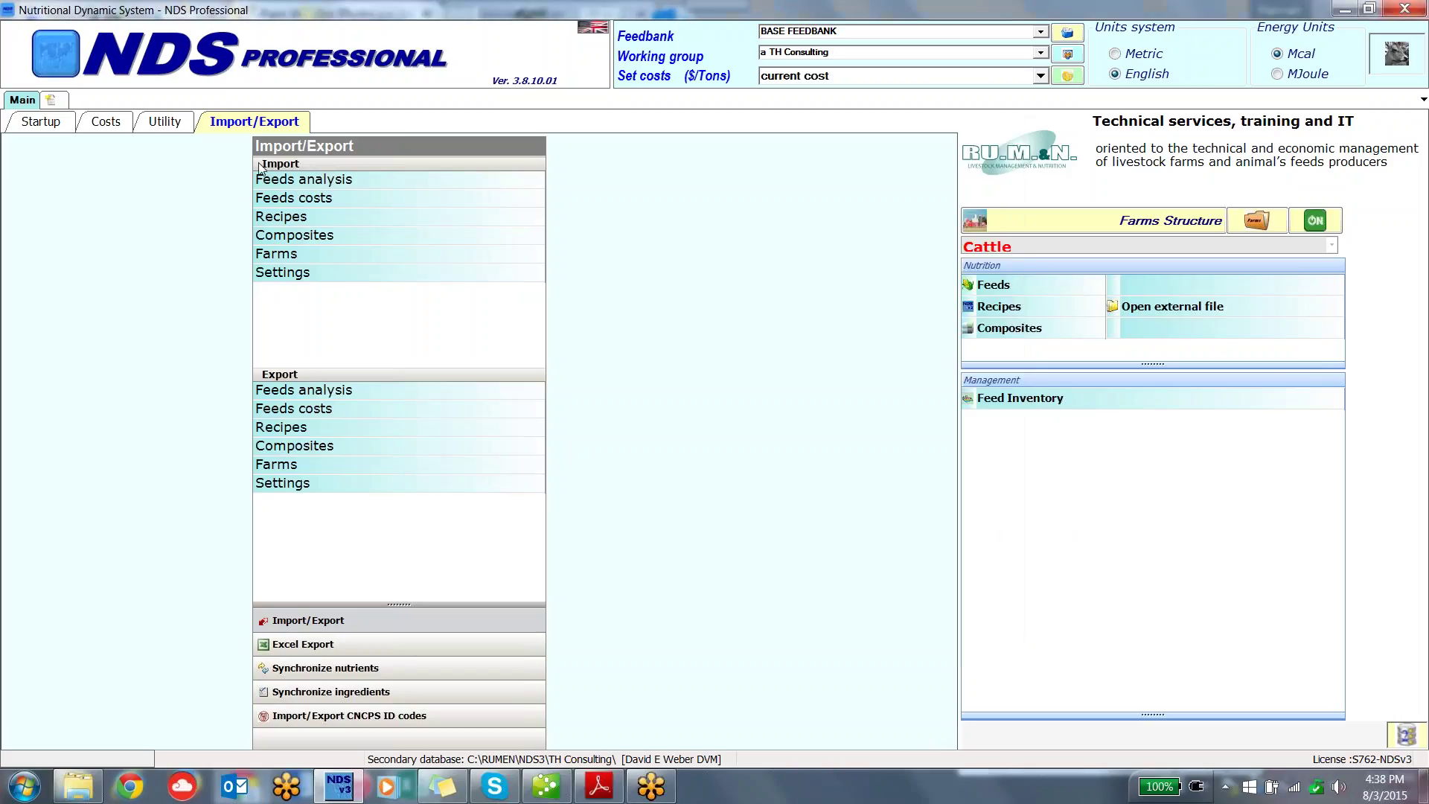
Step: Set up another feeds analysis import of XML files with "CWF 2015-08-03_report" from the Downloads folder as source
left_click(317, 182)
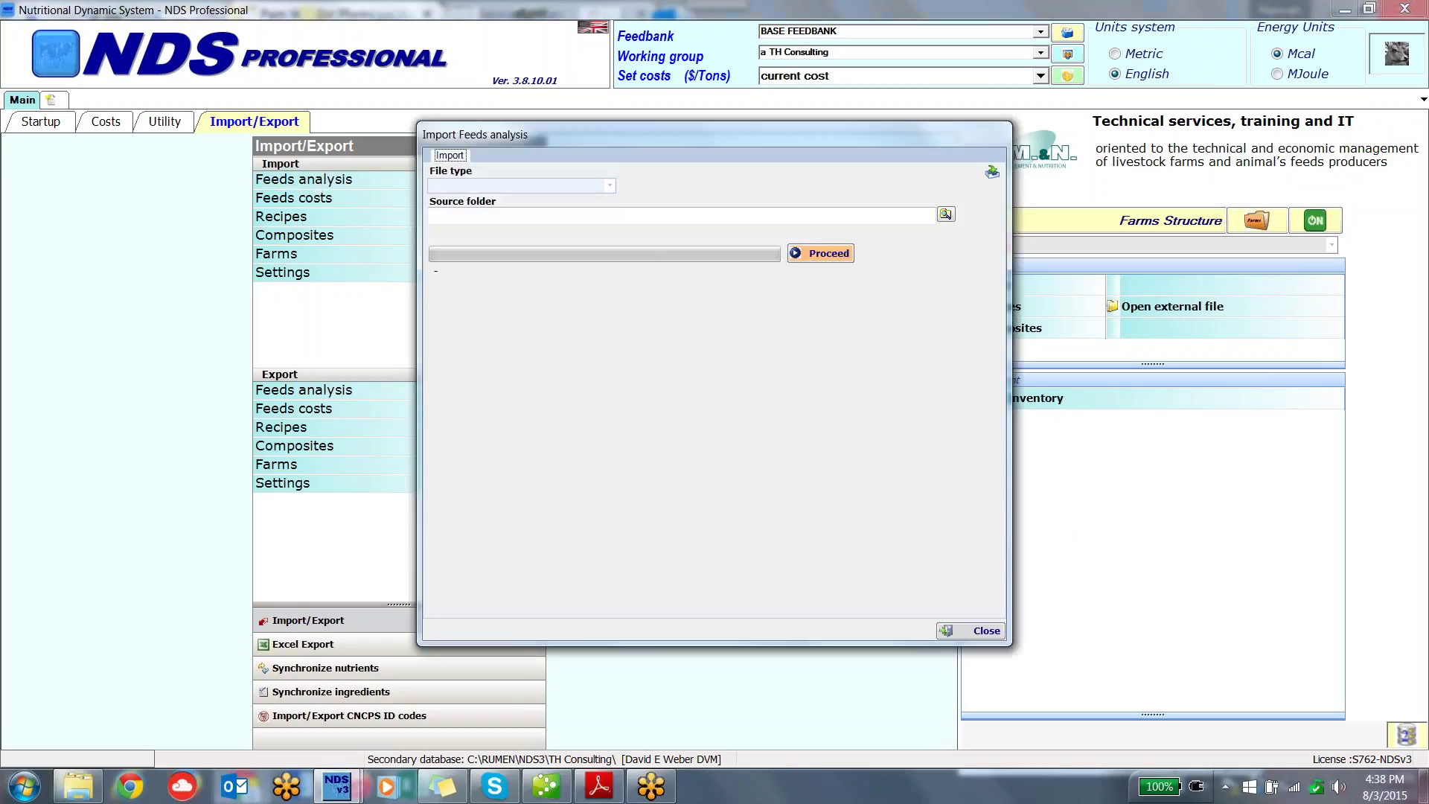
left_click(609, 187)
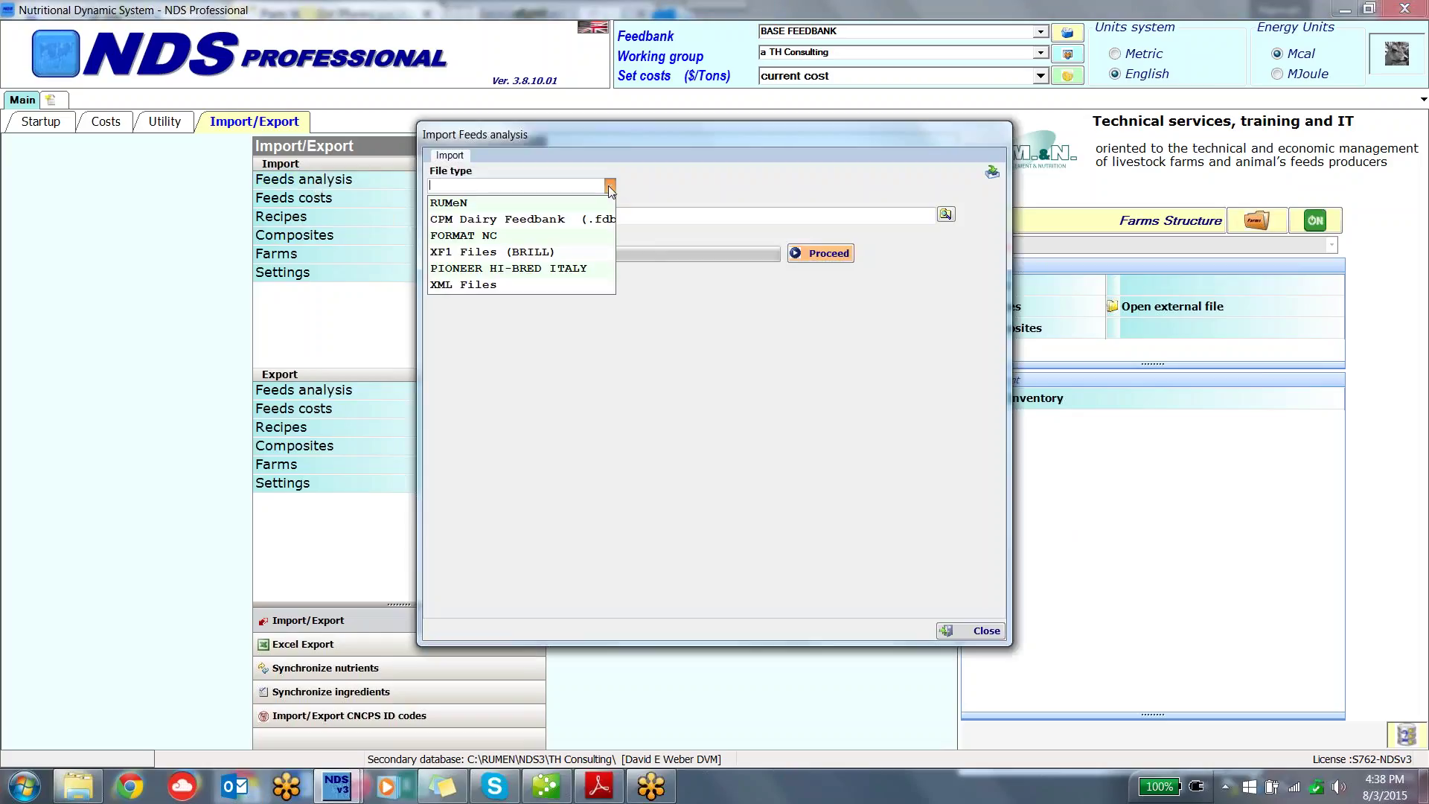
left_click(498, 285)
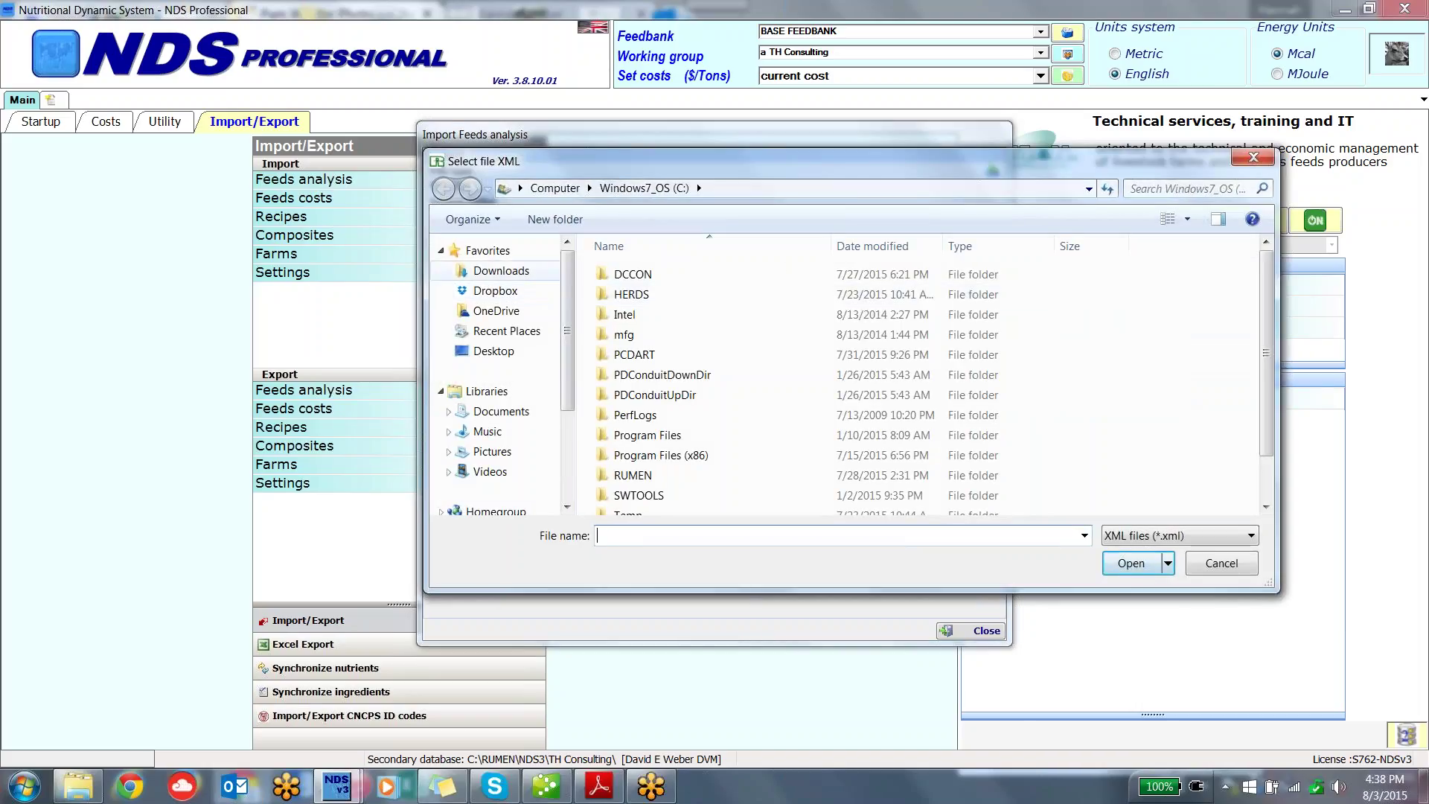
left_click(513, 271)
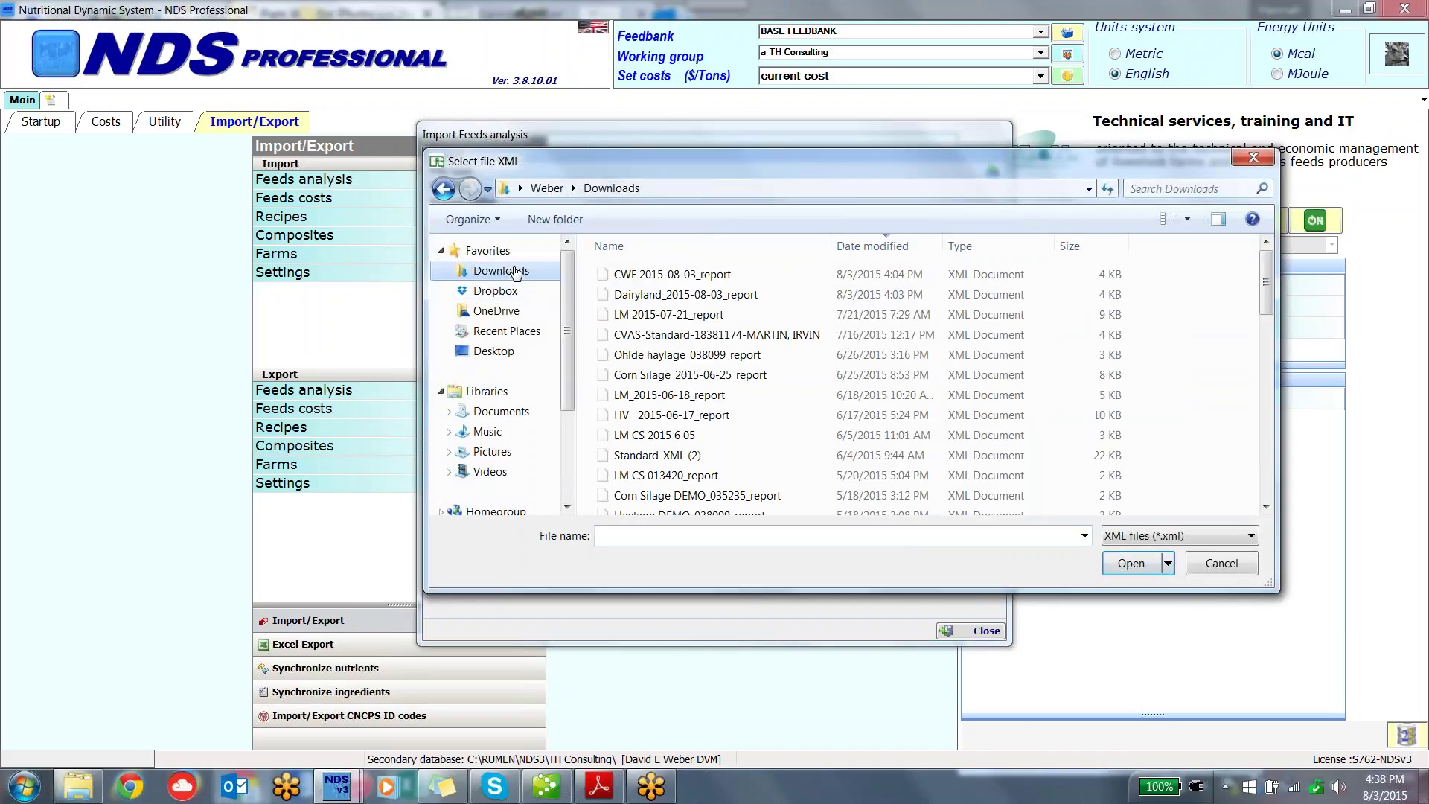
left_click(635, 275)
double_click(634, 276)
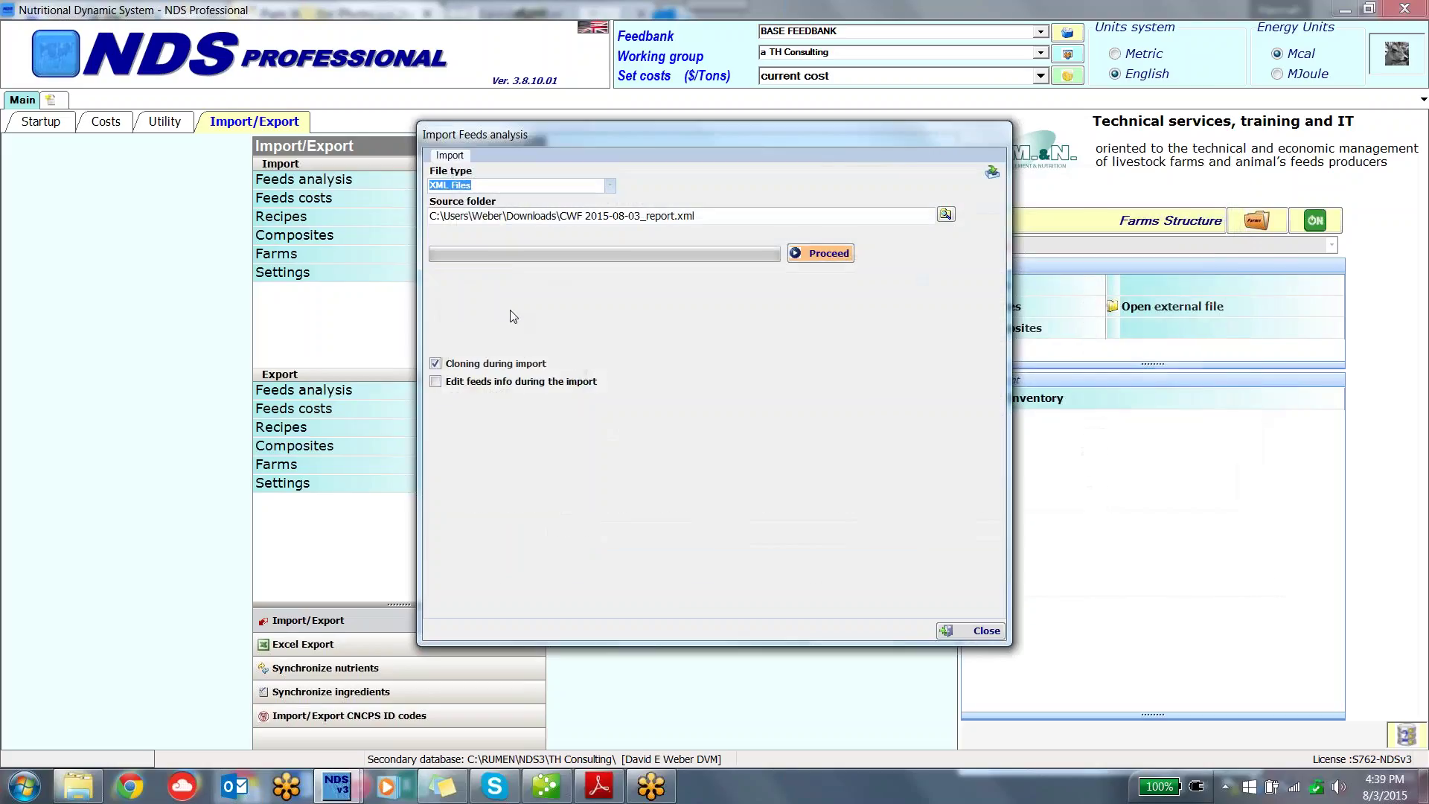
Step: Enable editing feeds info during the import and start importing the analysis from Dairyland Labs
left_click(435, 382)
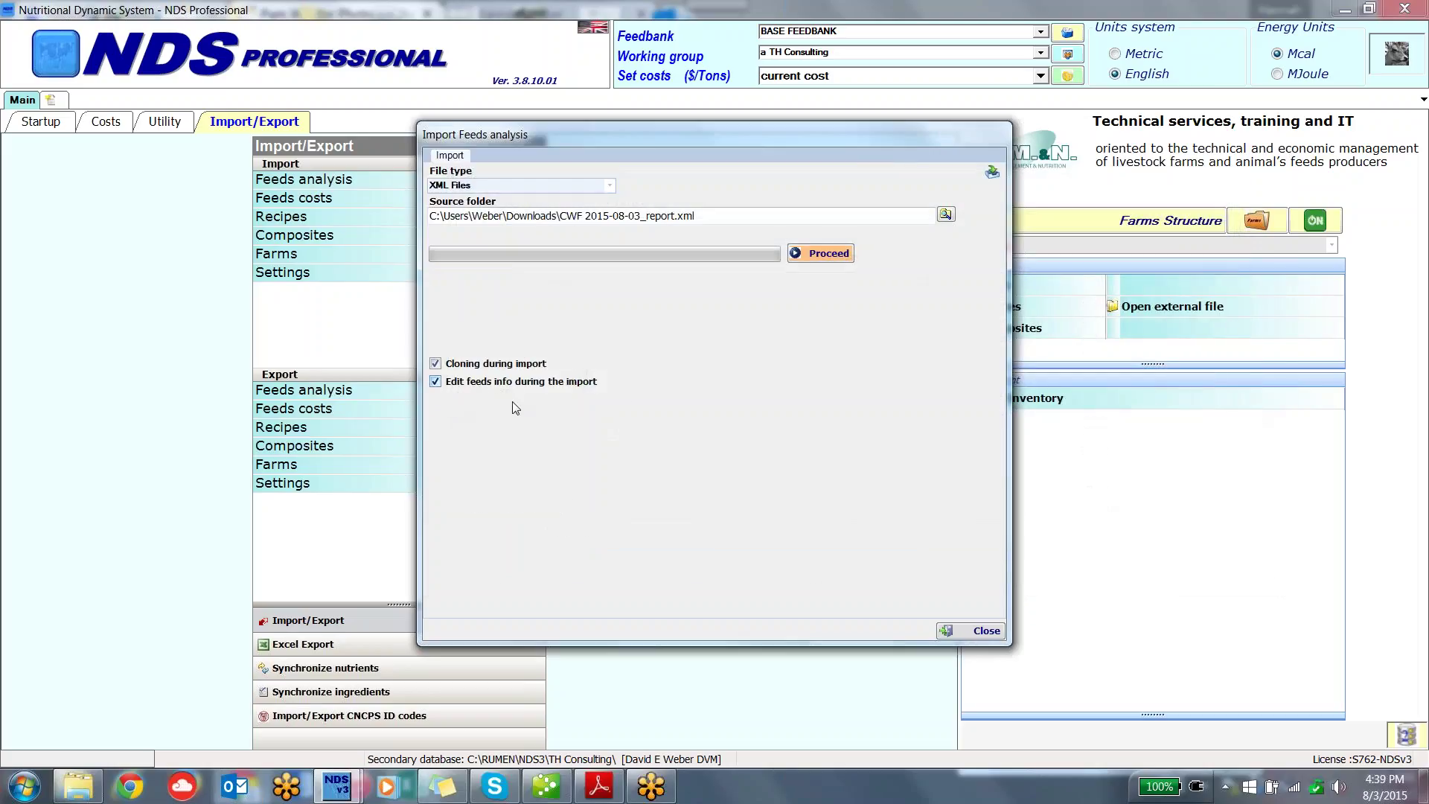
left_click(827, 257)
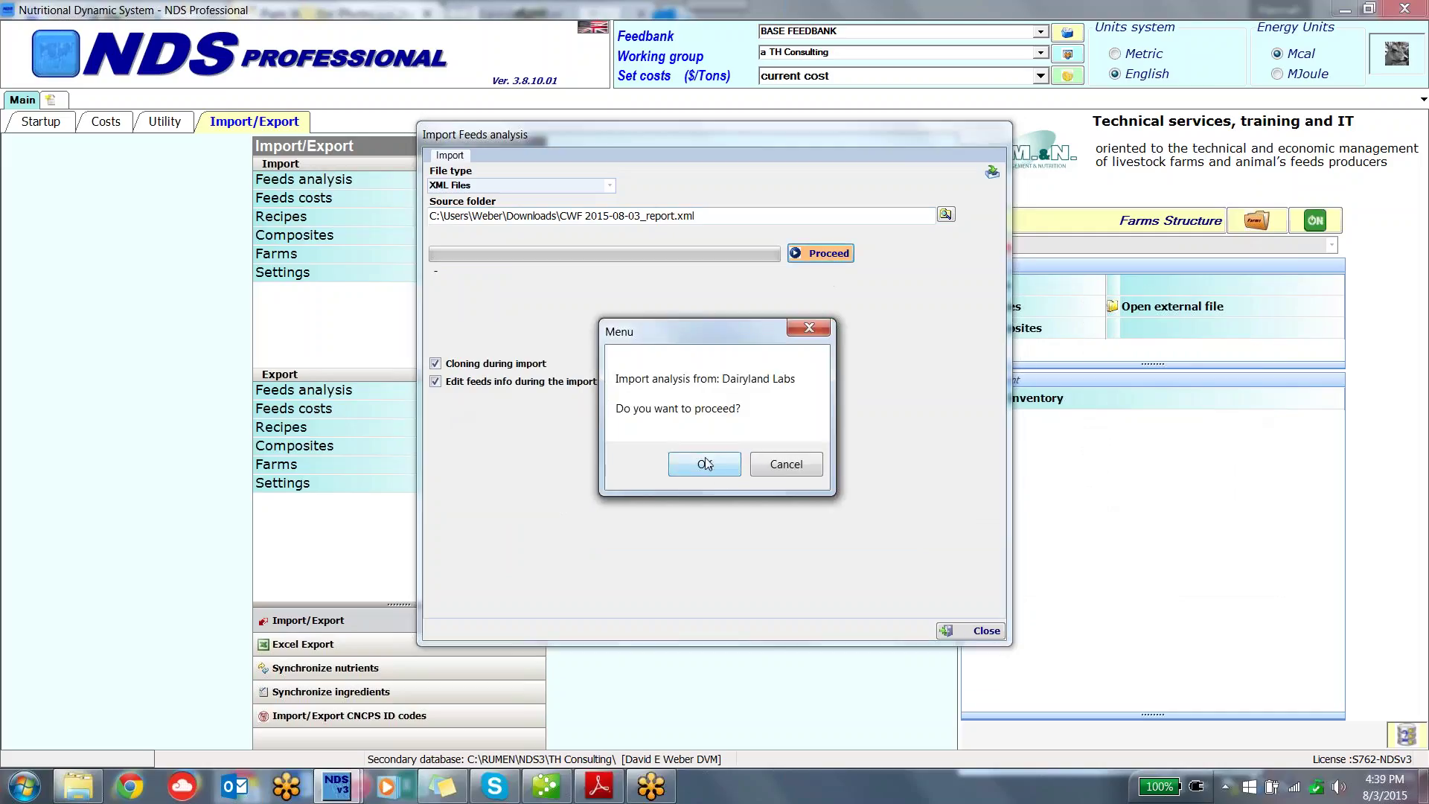
left_click(704, 464)
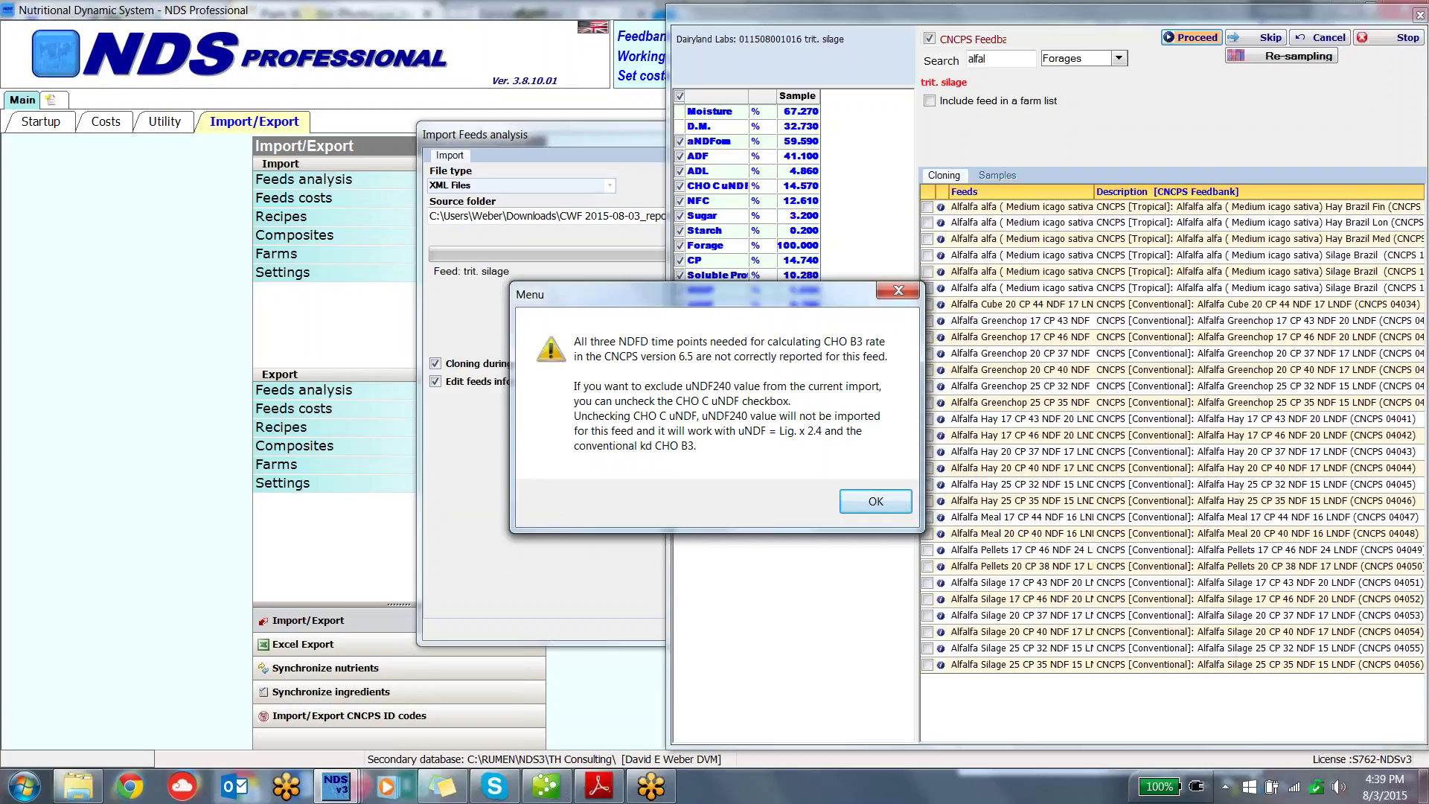
Step: Dismiss the NDFD time points warning and exclude CHO C uNDF from the triticale silage import
left_click_drag(696, 286, 455, 254)
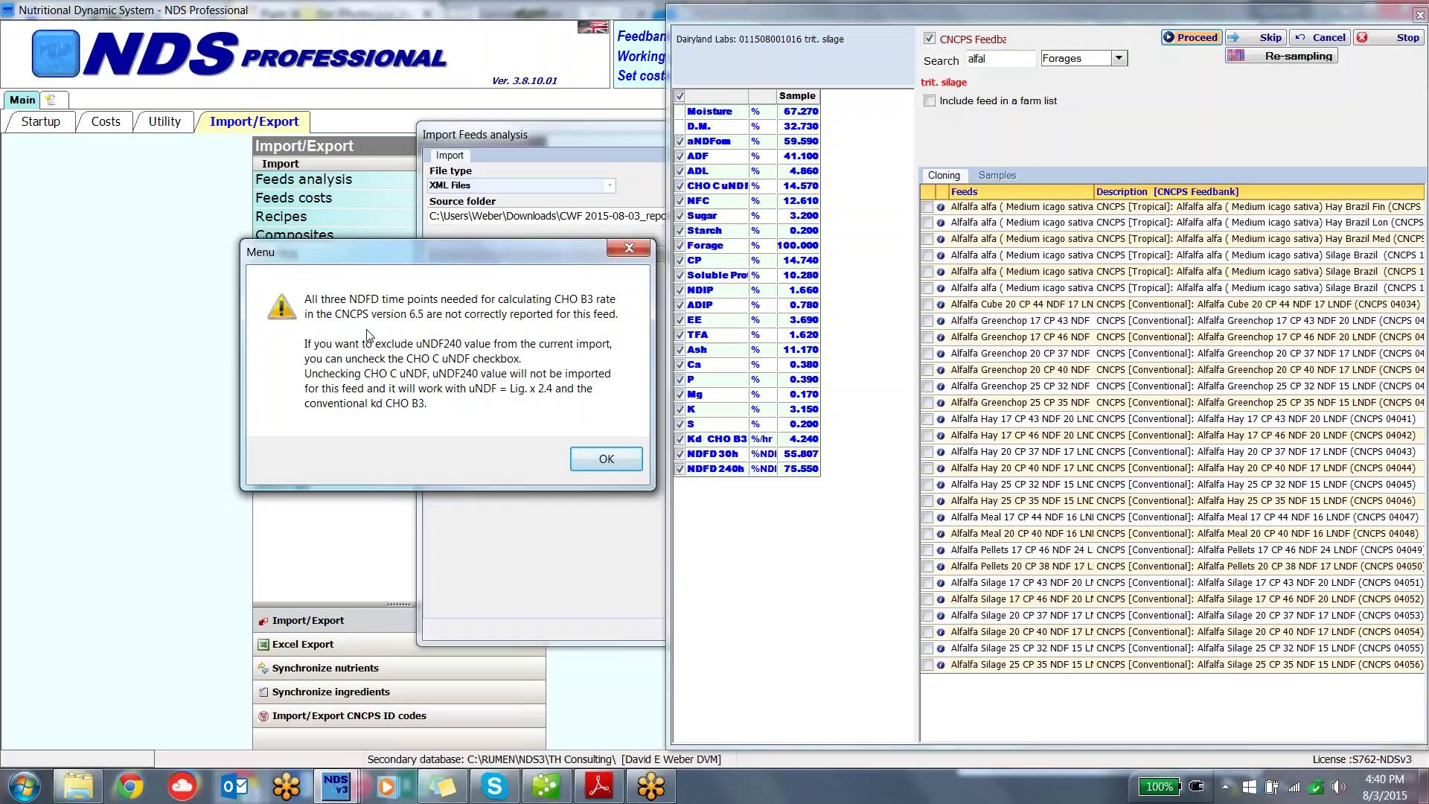
left_click(606, 459)
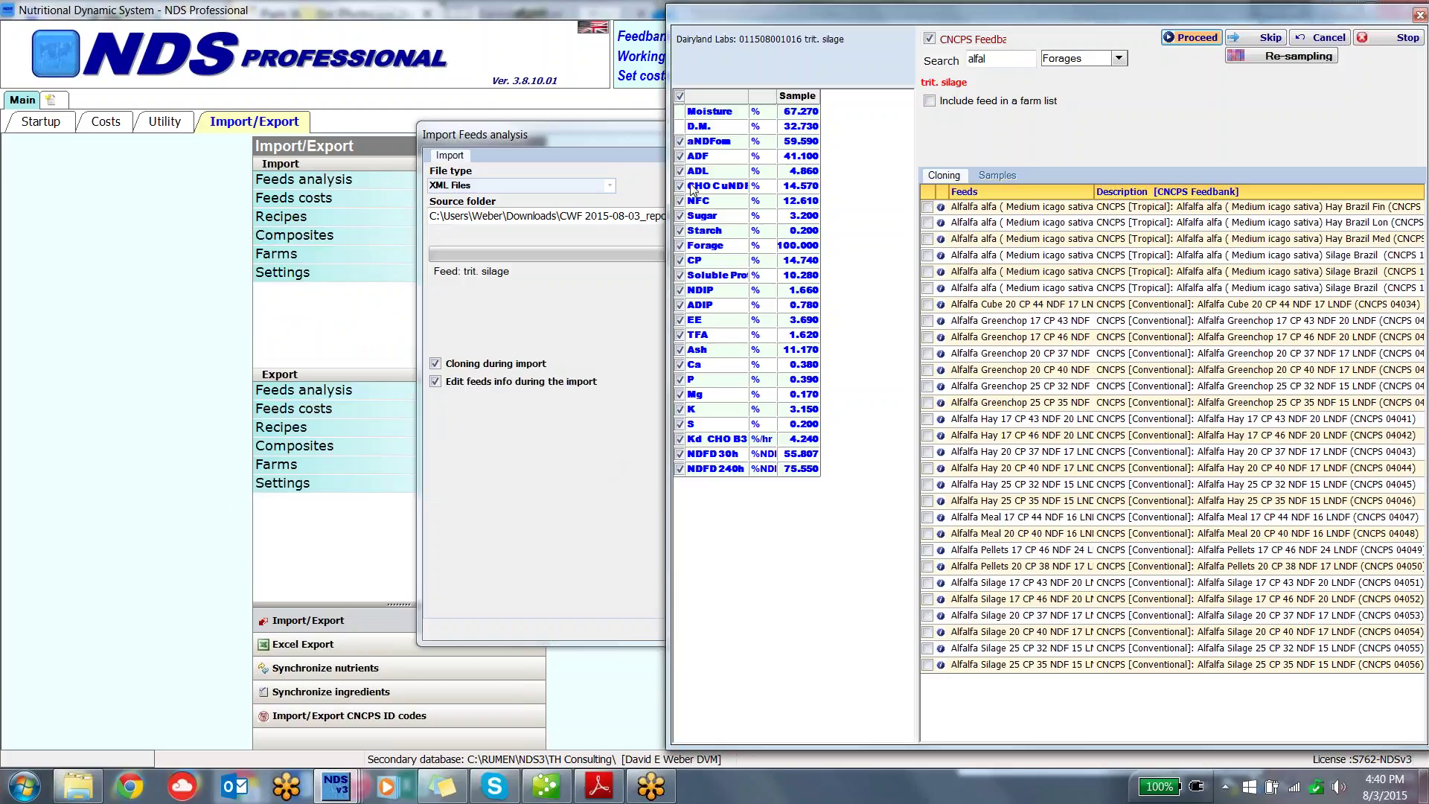
left_click(679, 186)
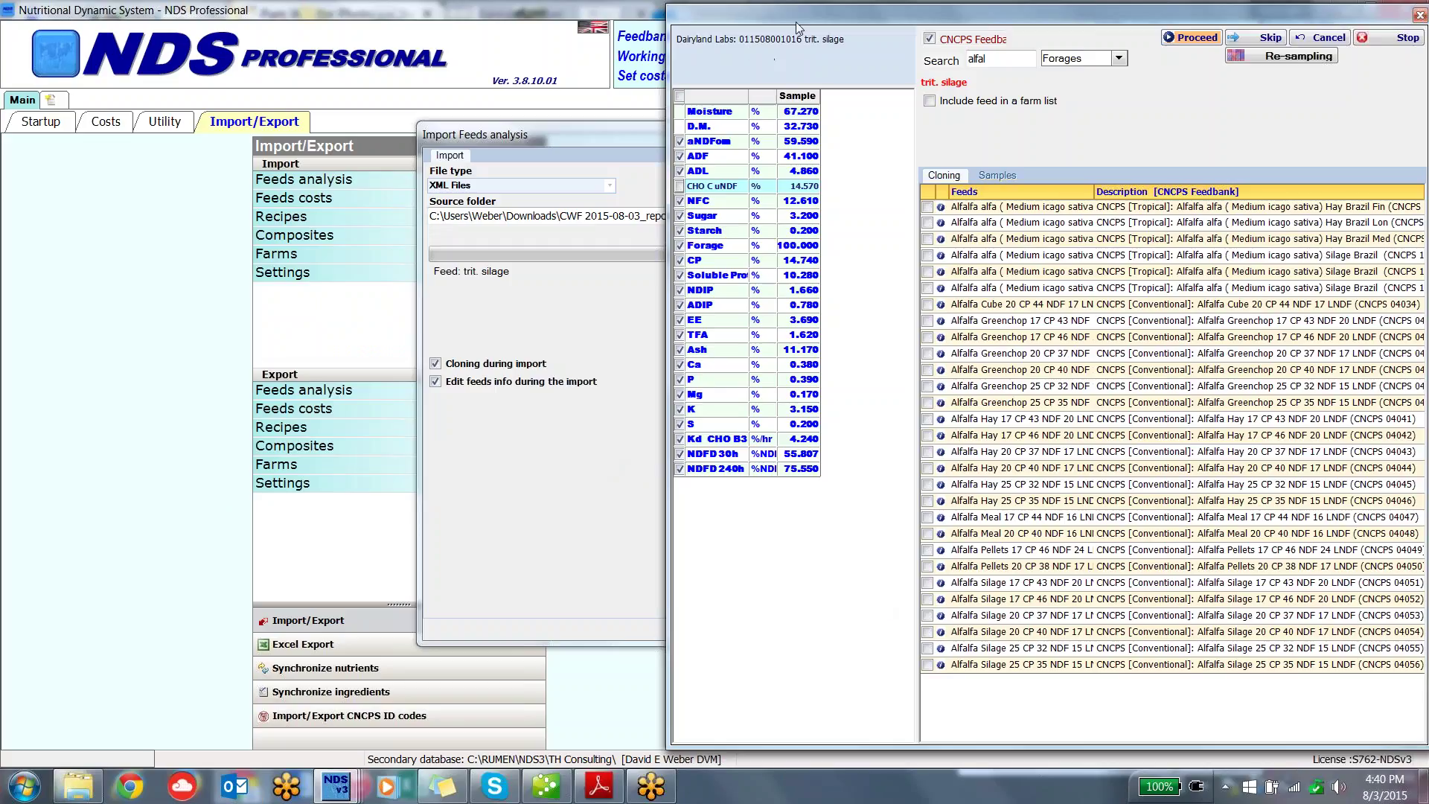
Step: Search the CNCPS forages for "trit" and clone the triticale silage import from Triticale Silage (CNCPS 03083)
left_click_drag(796, 26, 605, 46)
left_click(809, 78)
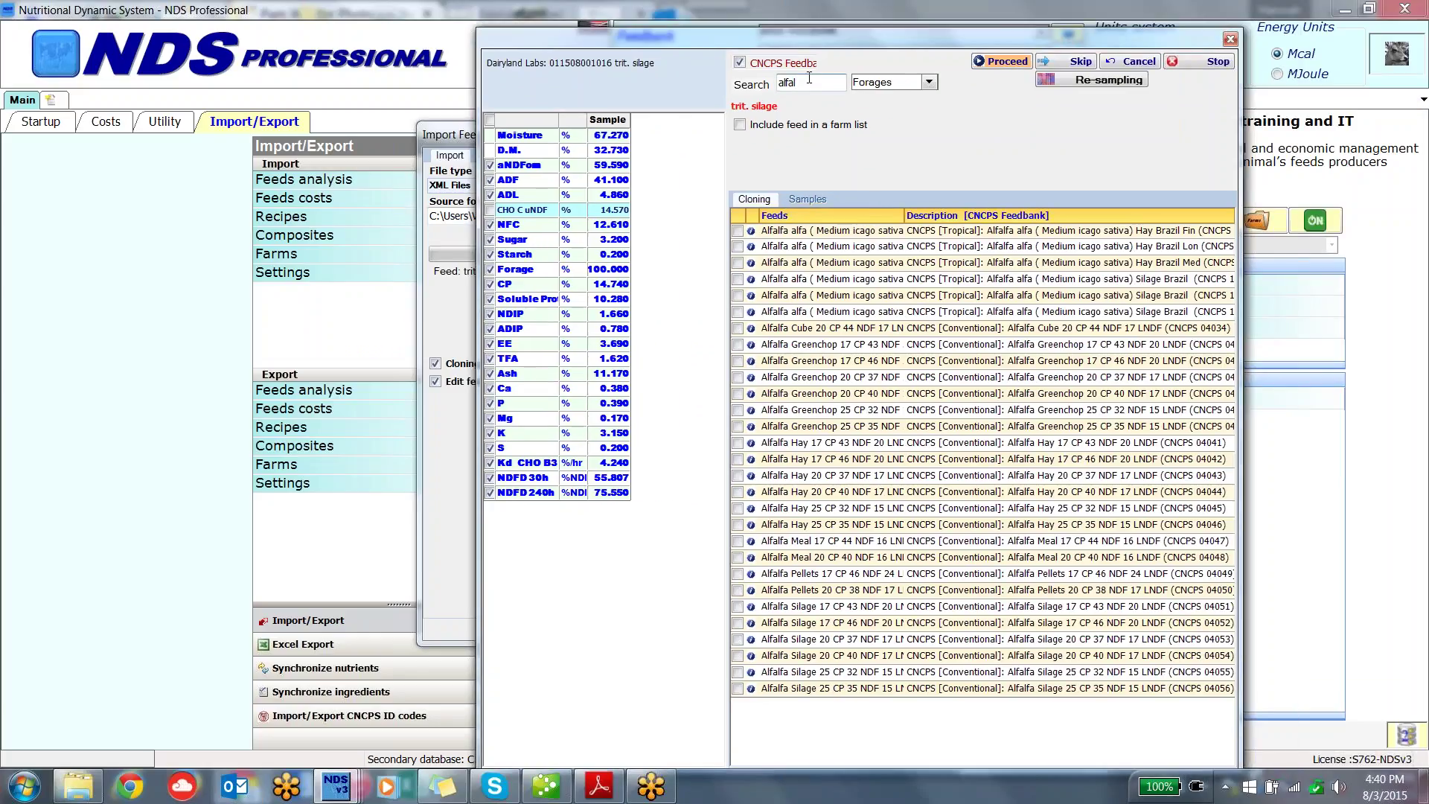
key("BackSpace")
key("BackSpace")
key("BackSpace")
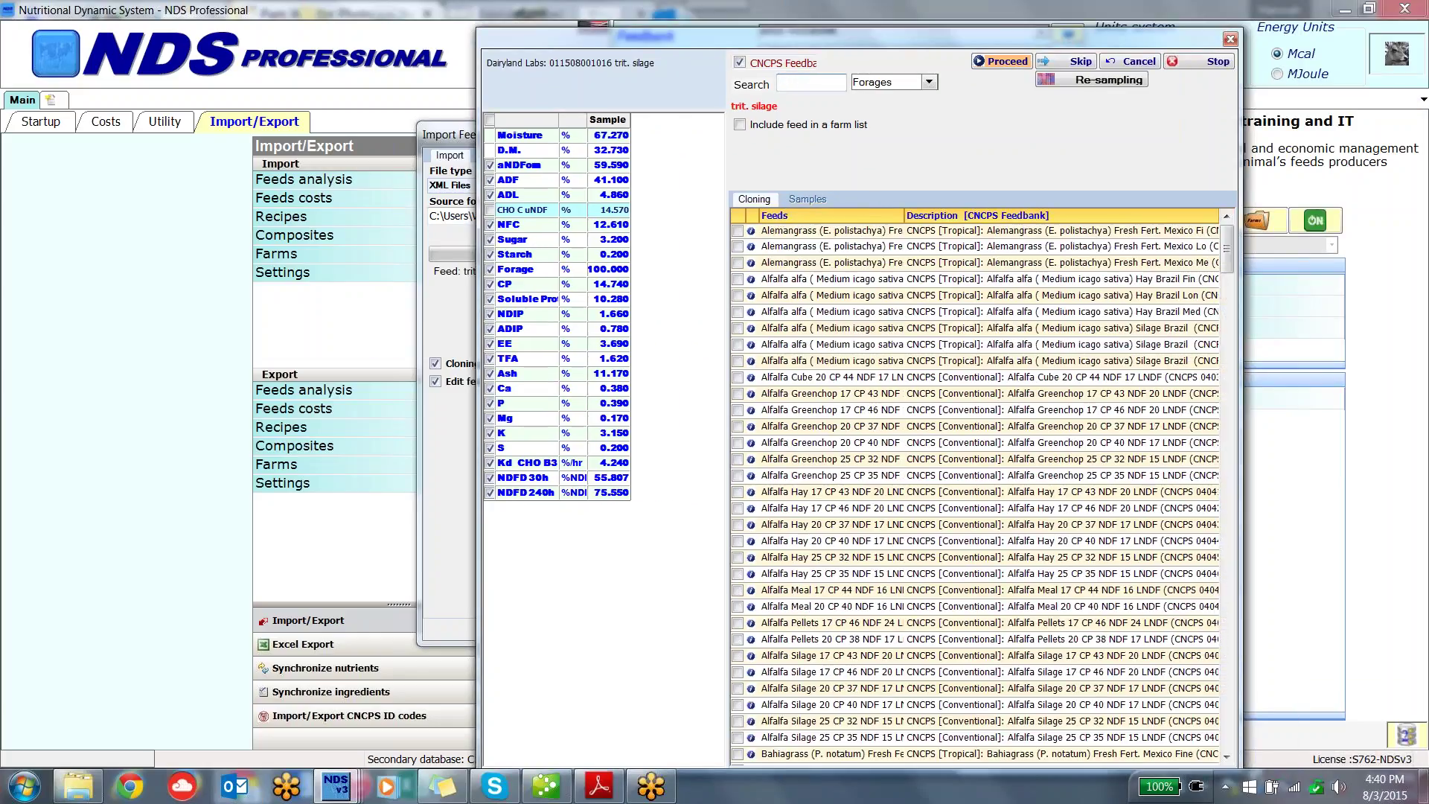
key("BackSpace")
type("tri")
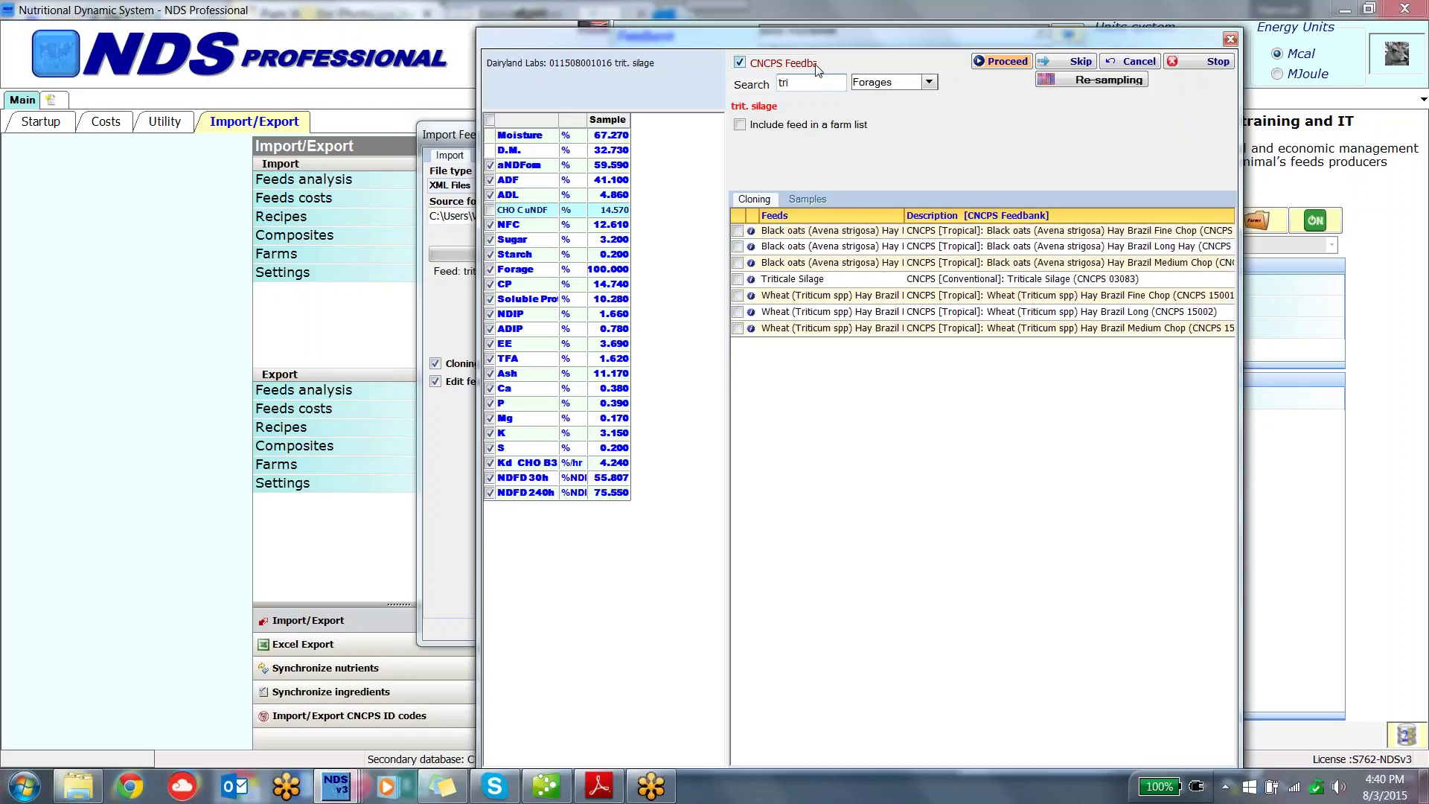
type("t")
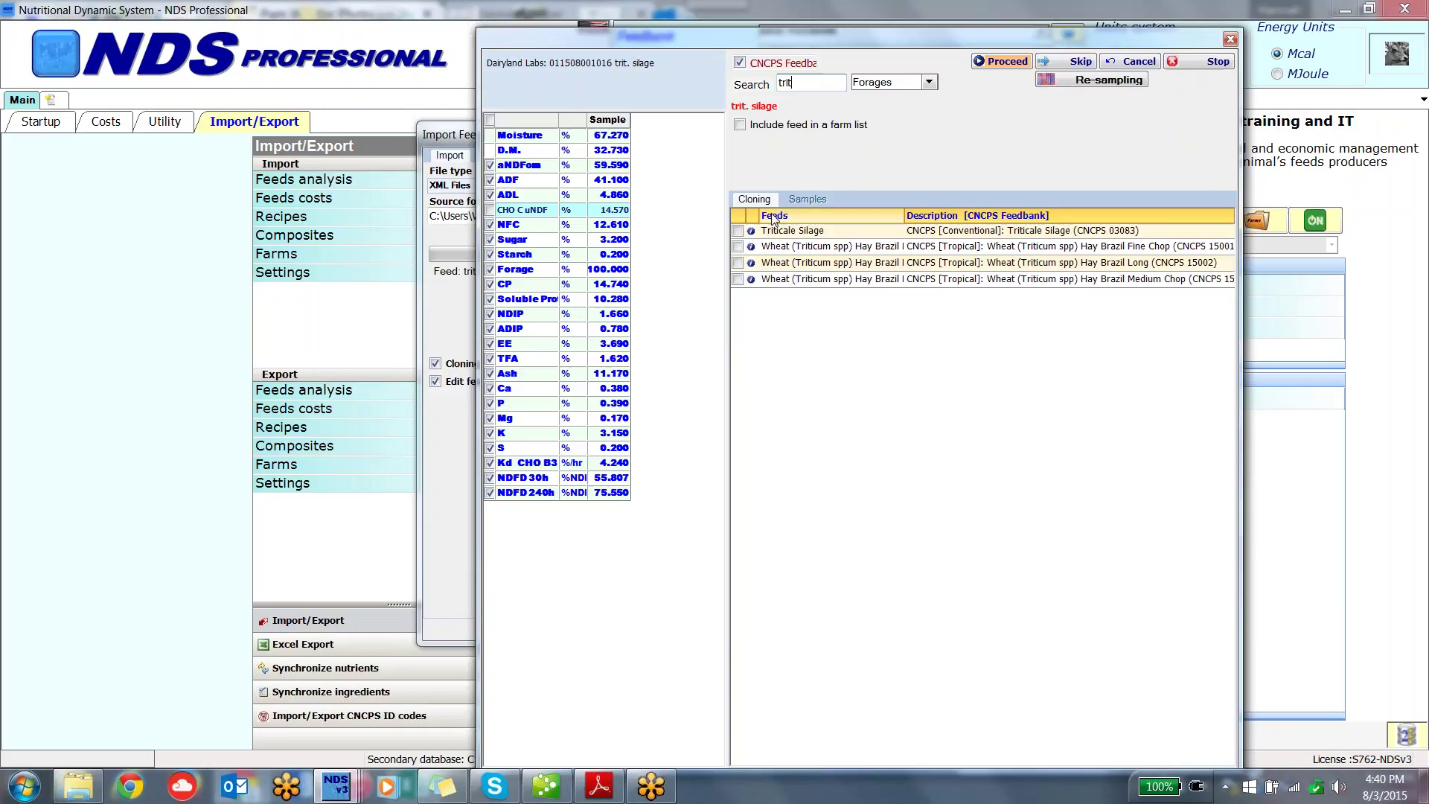
left_click(738, 232)
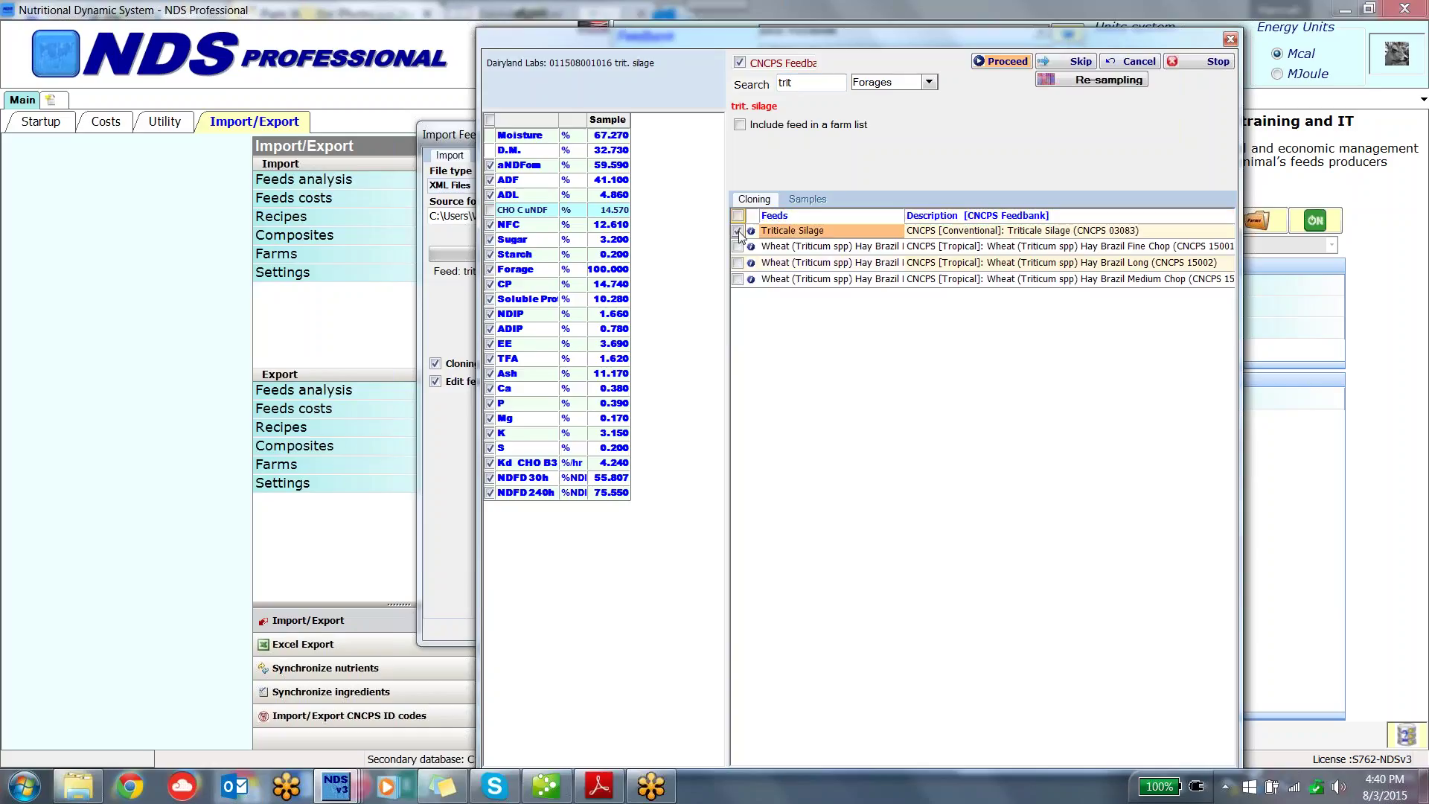
double_click(815, 233)
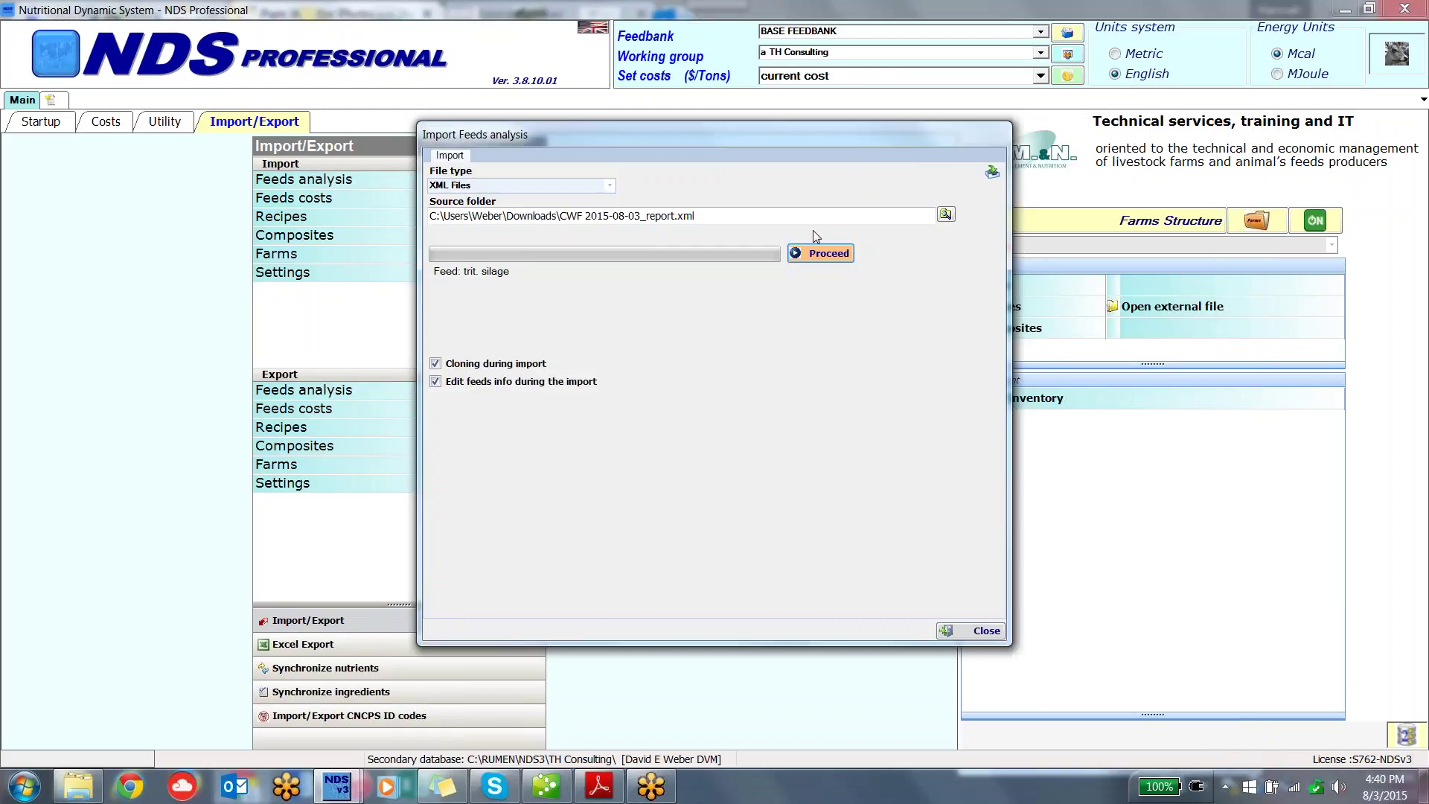
Step: Set the feed's short name to "ABC trit. silage- DEMO 2015 8 03" and save the feed
left_click(662, 229)
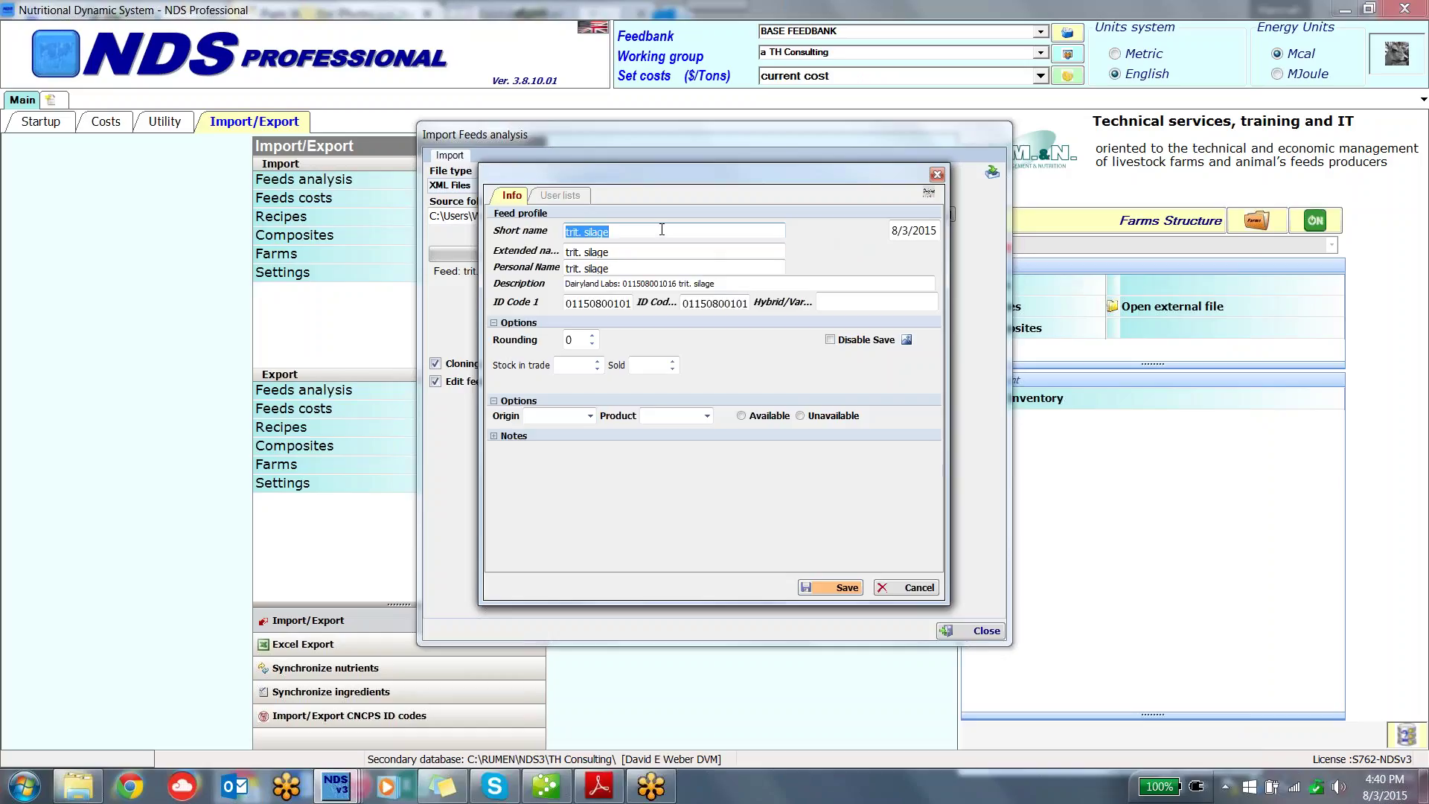
key("End")
type("ABC")
type("DEMO 2015 8 03")
left_click(846, 588)
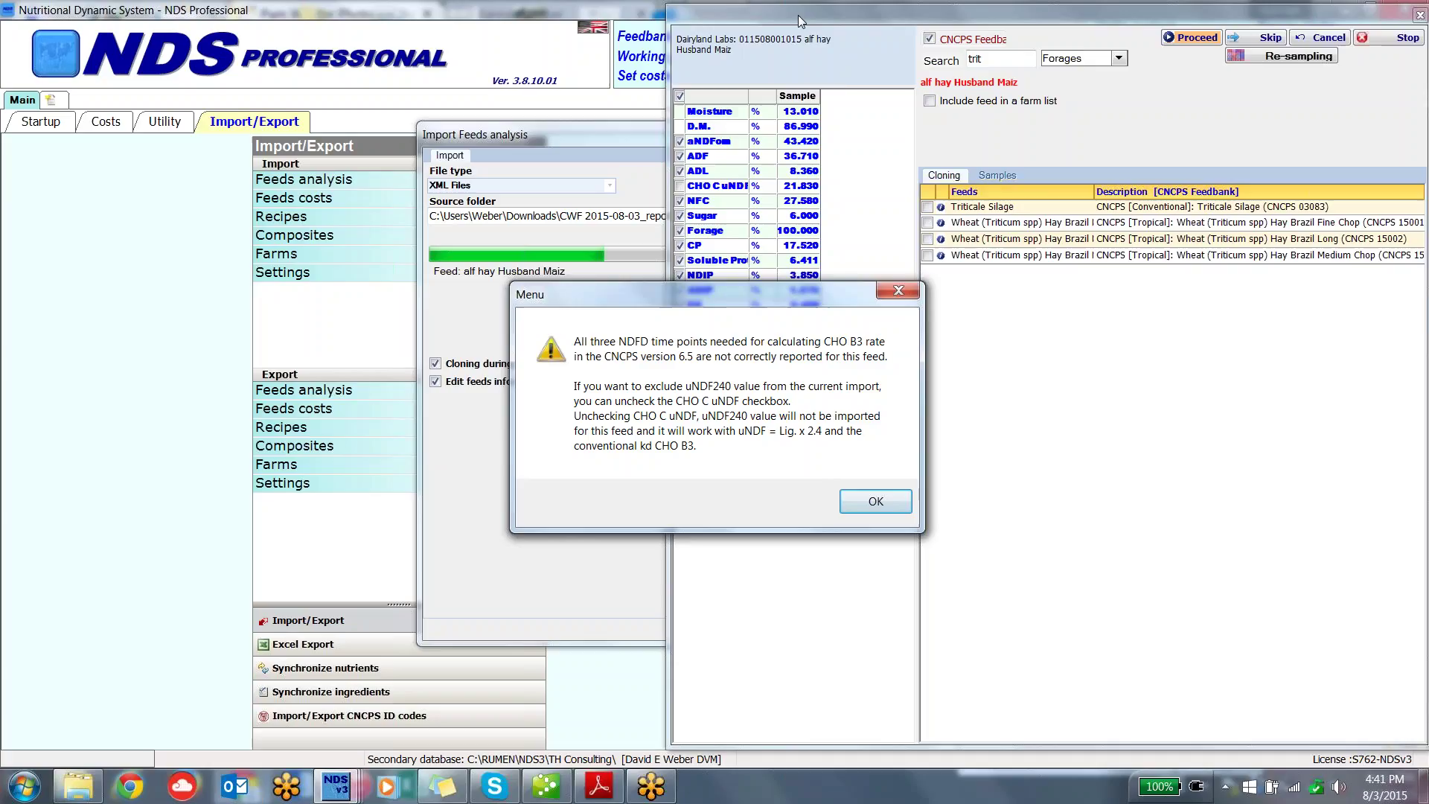
Step: Dismiss the NDFD time points warning for the alfalfa hay and clone it from Triticale Silage (CNCPS 03083)
left_click_drag(745, 303, 518, 346)
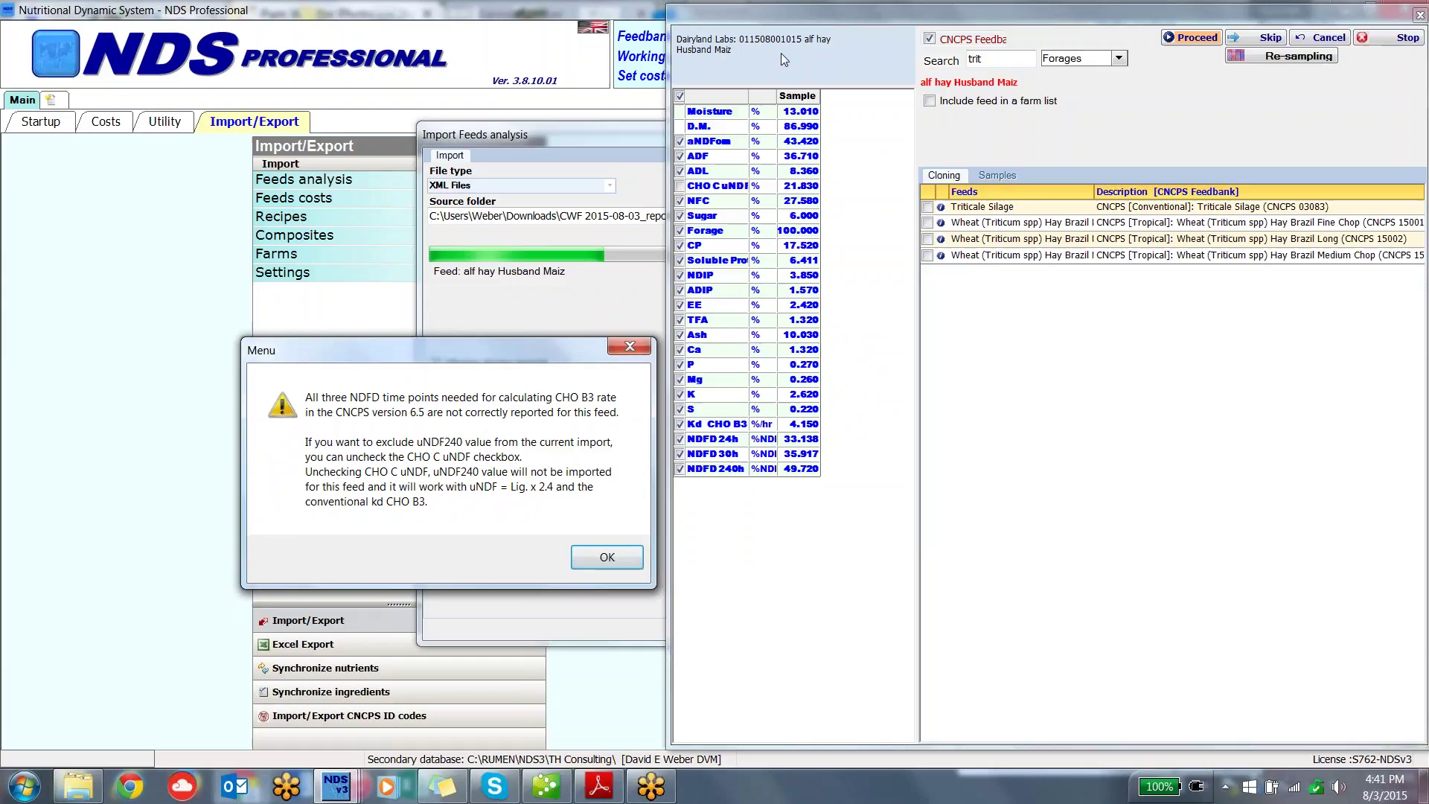
left_click(931, 11)
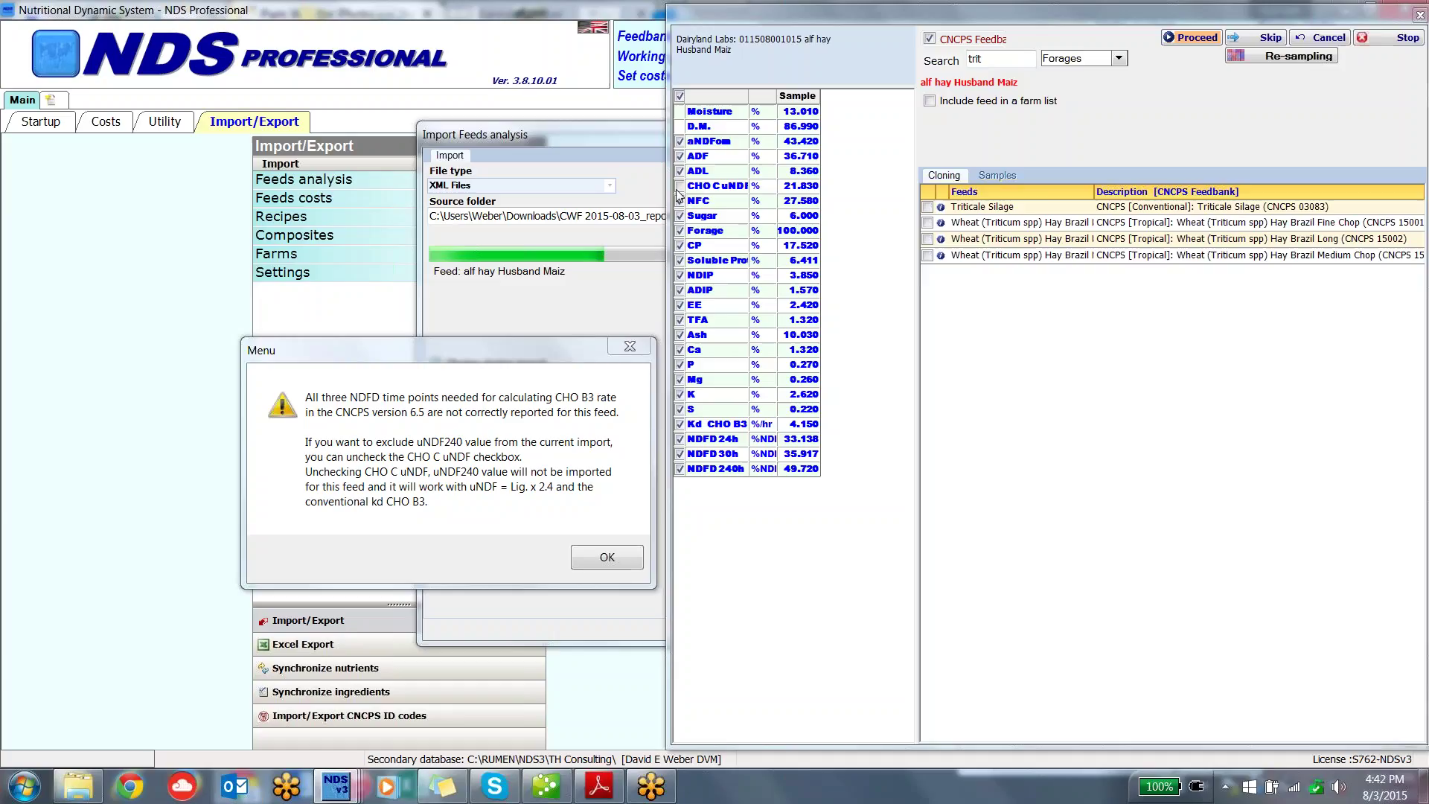
left_click(604, 558)
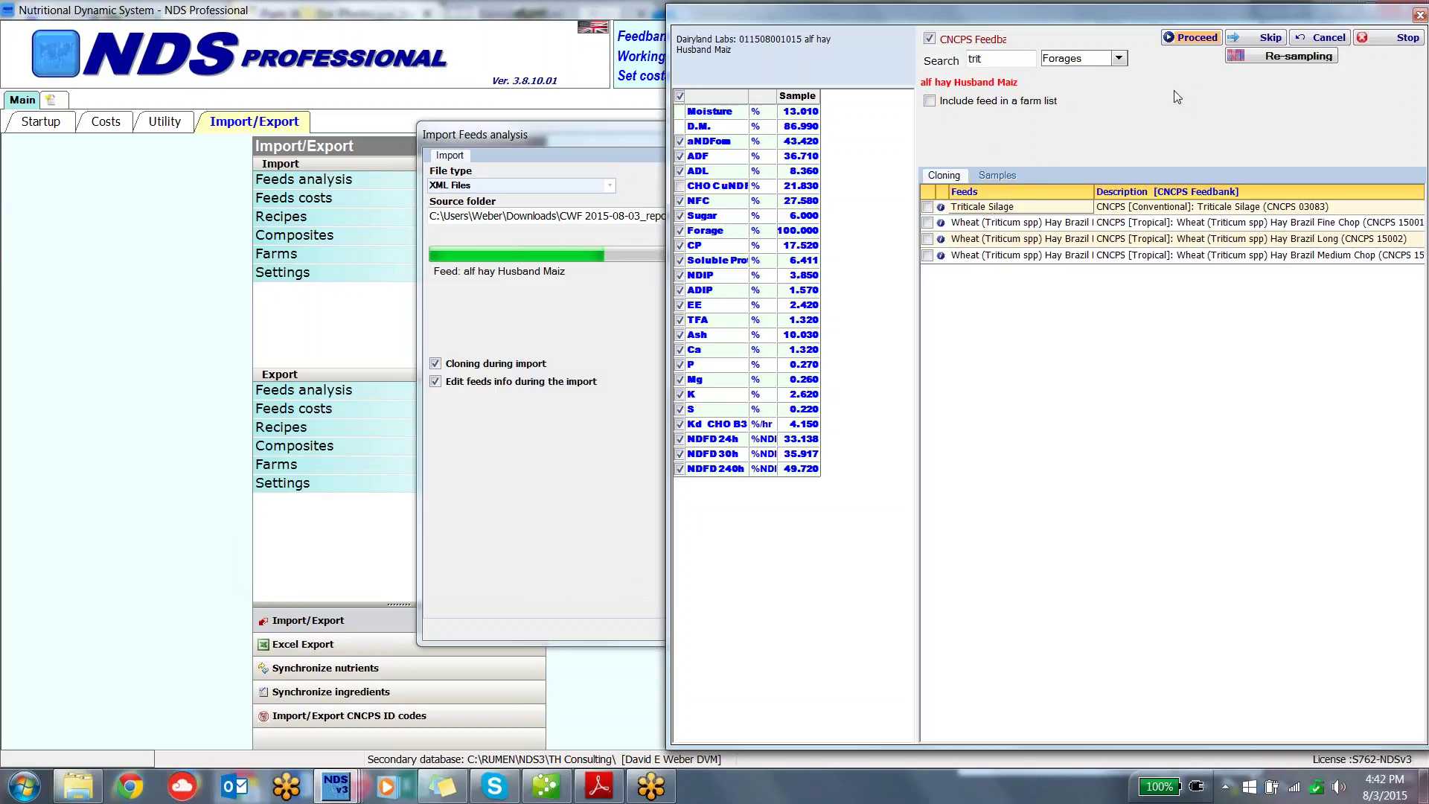
left_click(928, 207)
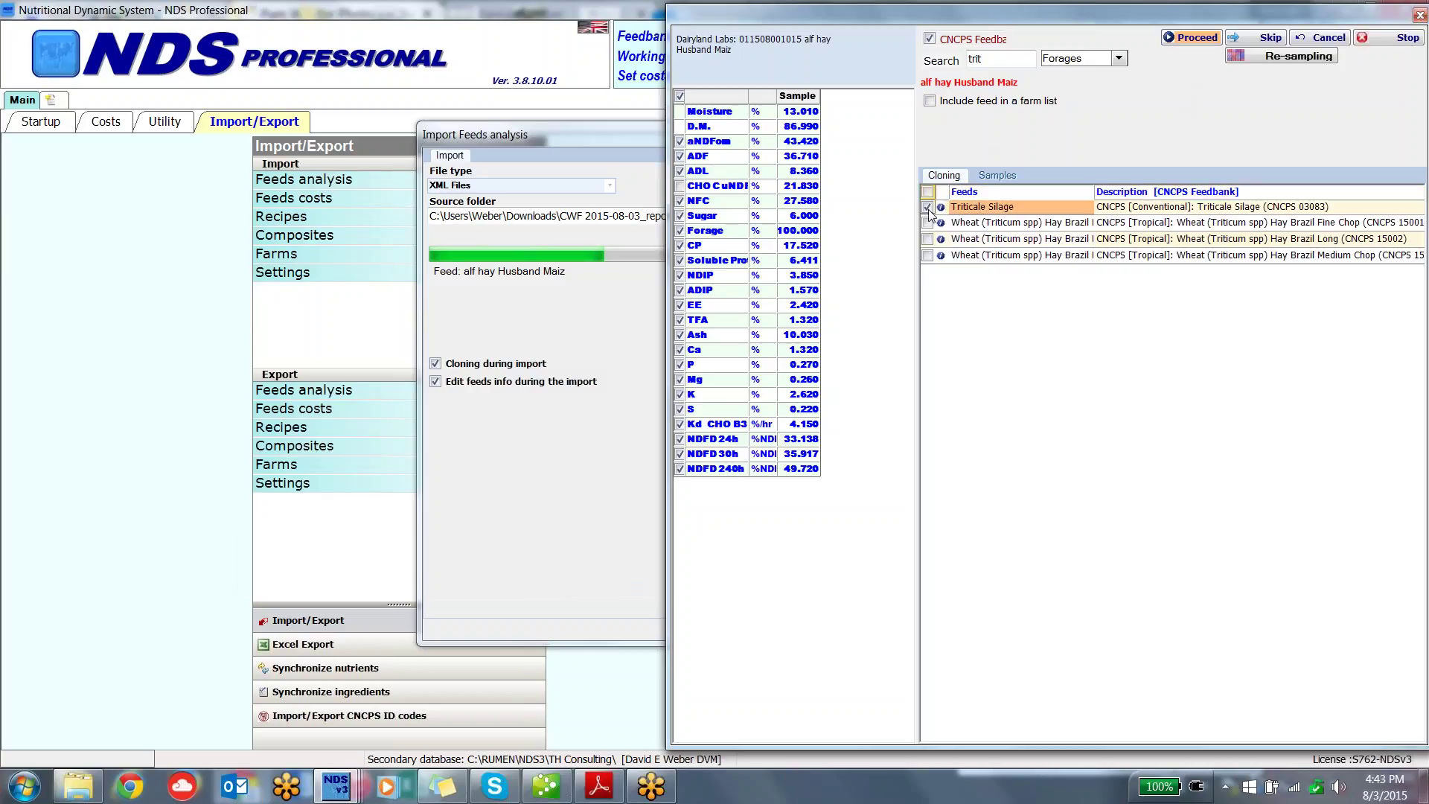
left_click(1195, 38)
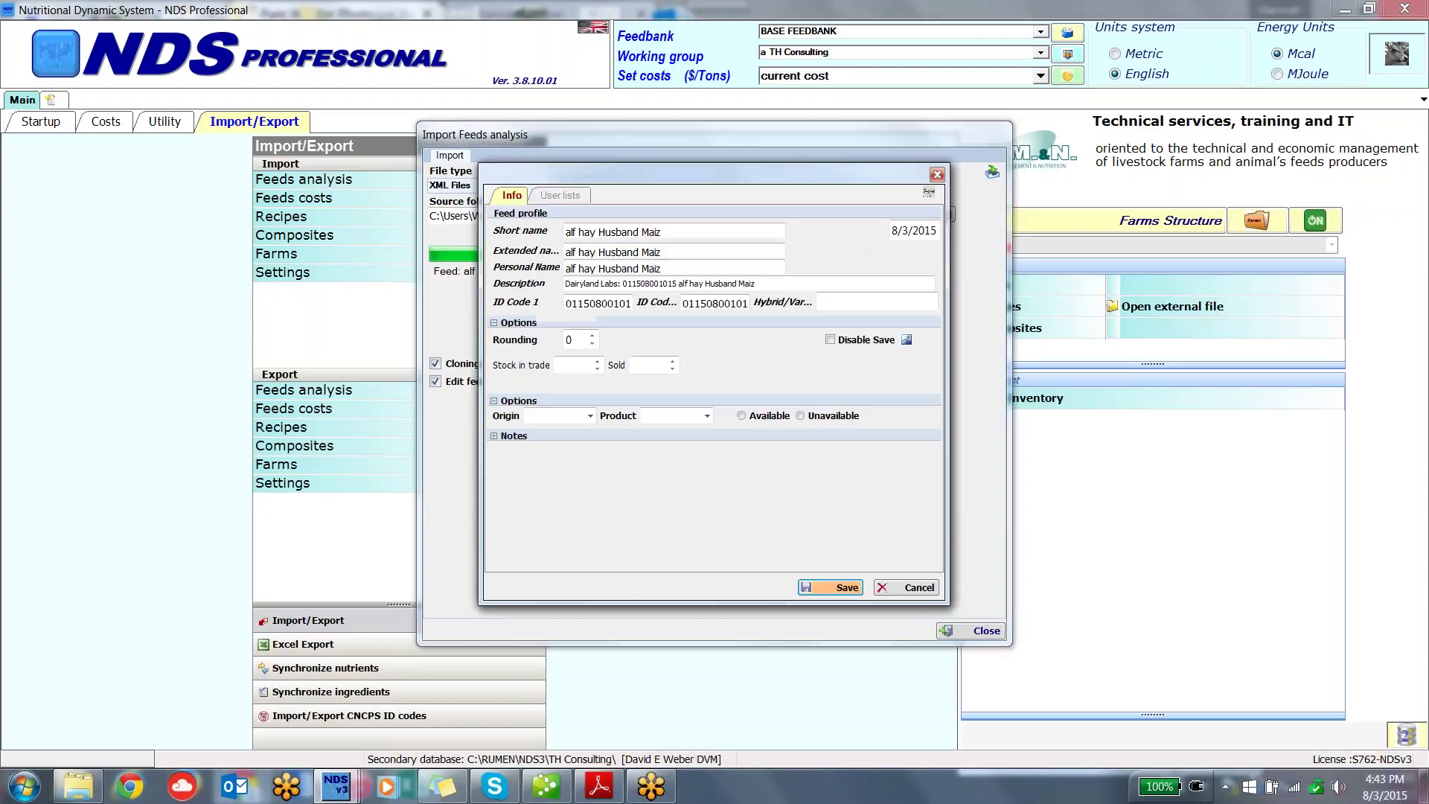
Step: Prefix the alfalfa hay's short name with "ABC", append "2015 8 03", save the feed and close the finished import
left_click(724, 228)
left_click(735, 235)
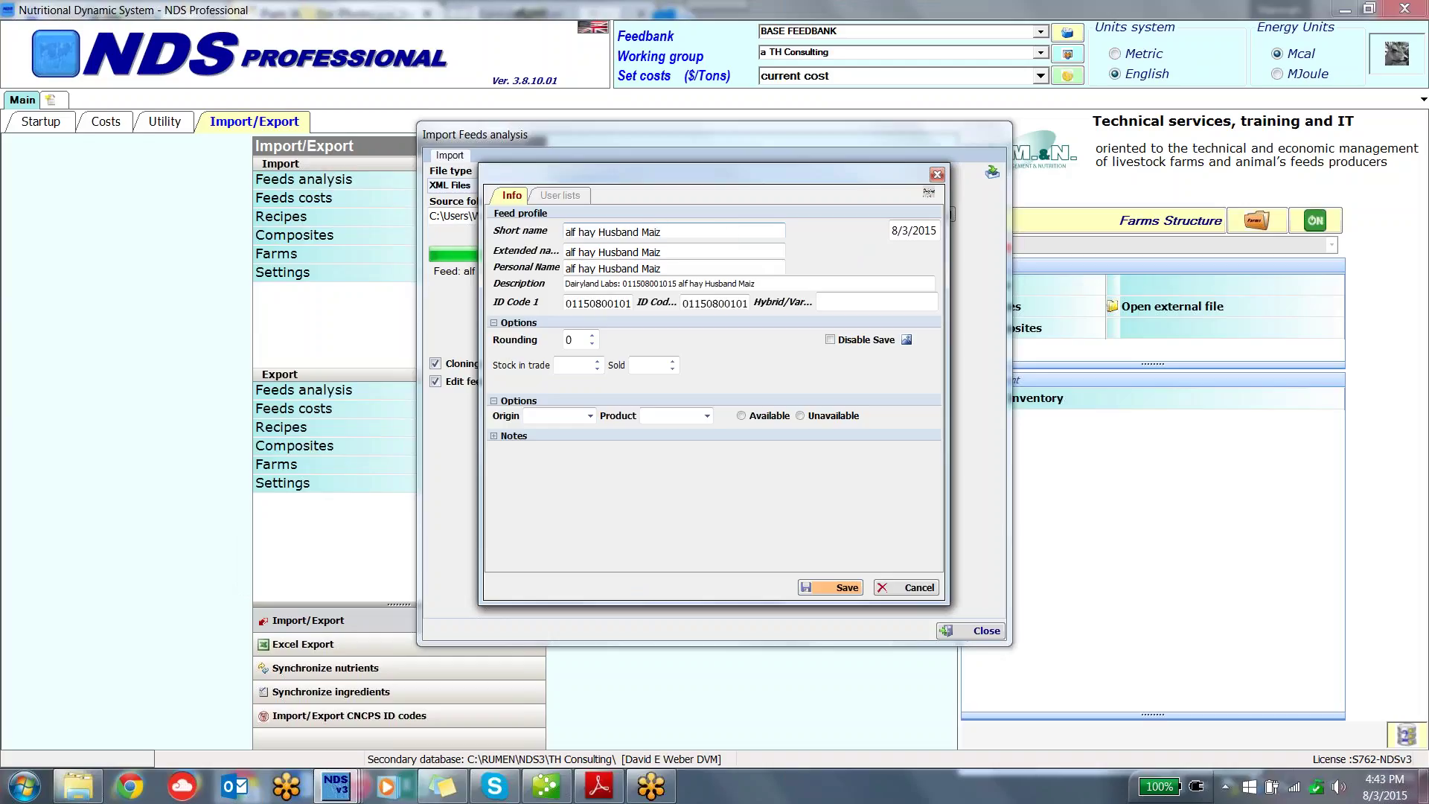
key("Home")
type("ABC ")
type(" 5 8 03")
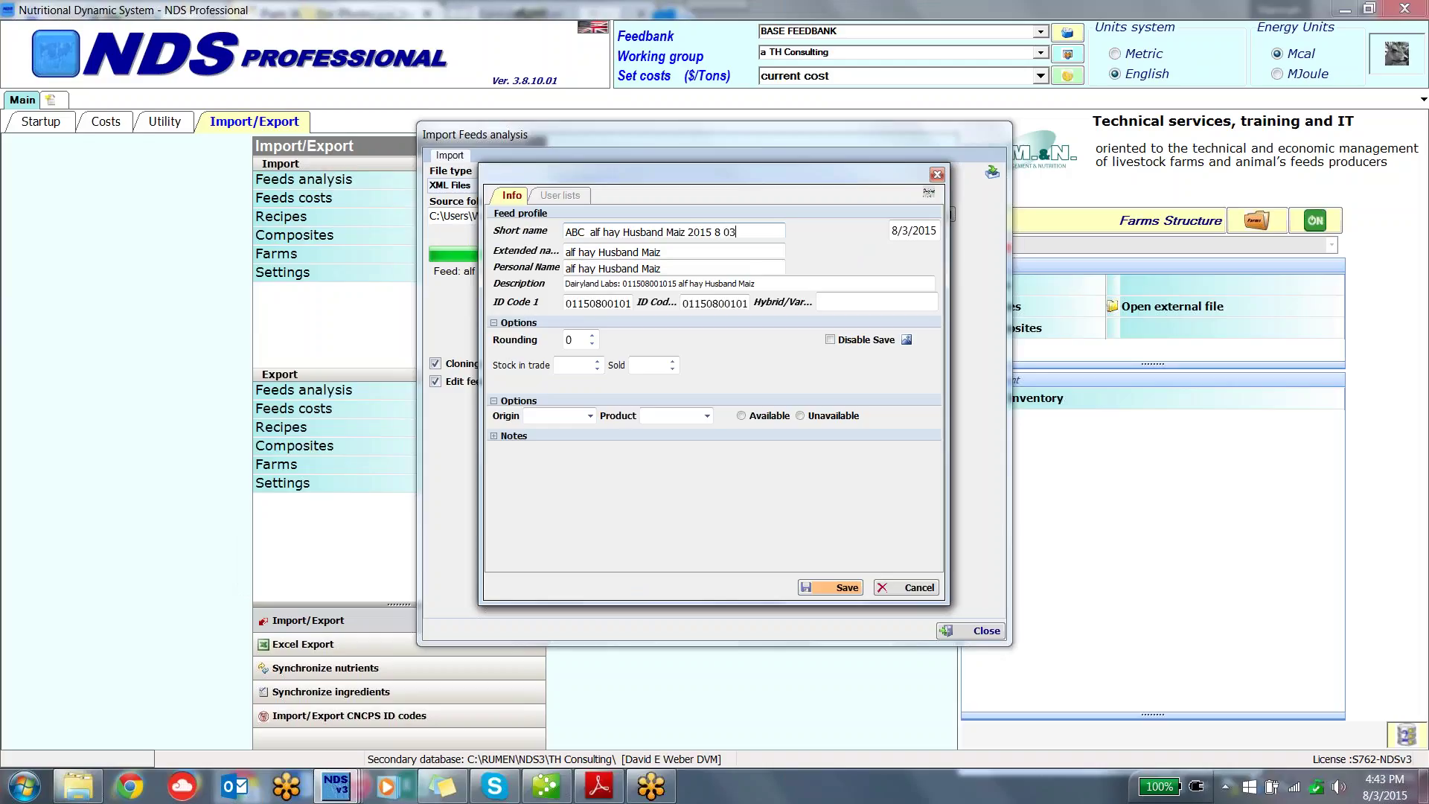
left_click(839, 588)
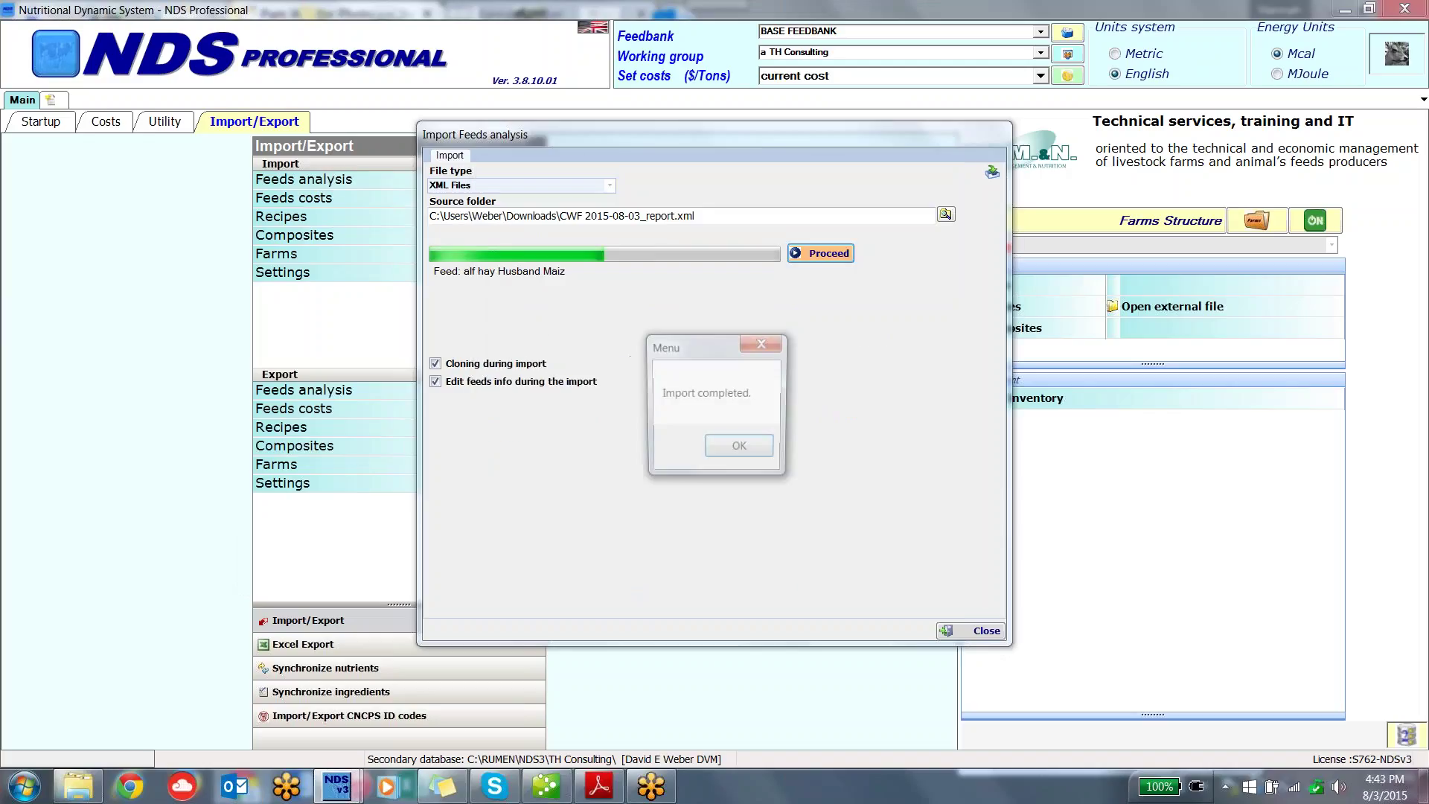
left_click(741, 450)
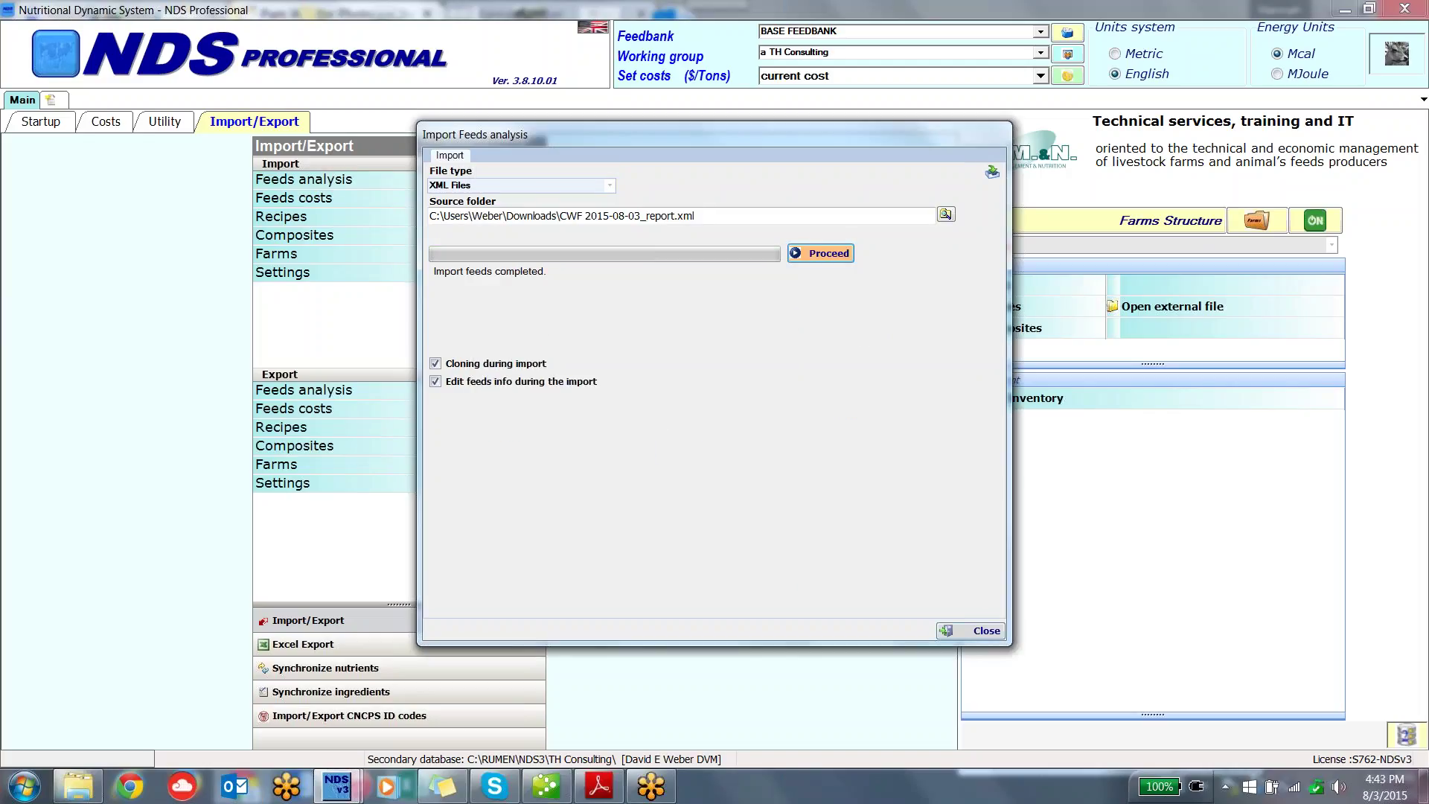
key("Escape")
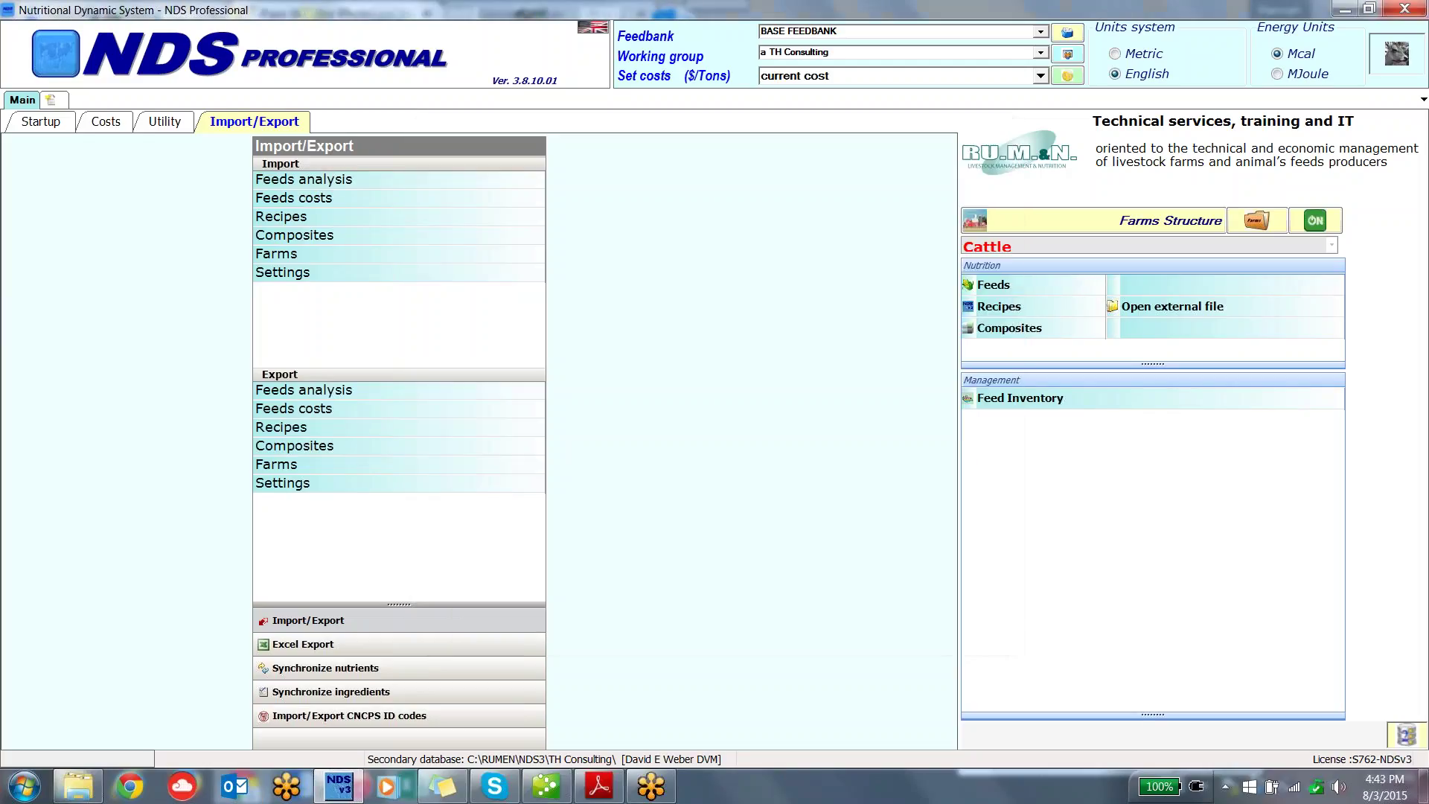
Step: Open the imported feed "ABC HAYLAGE---DEMO 2015 8 03" from the feeds list
left_click(995, 285)
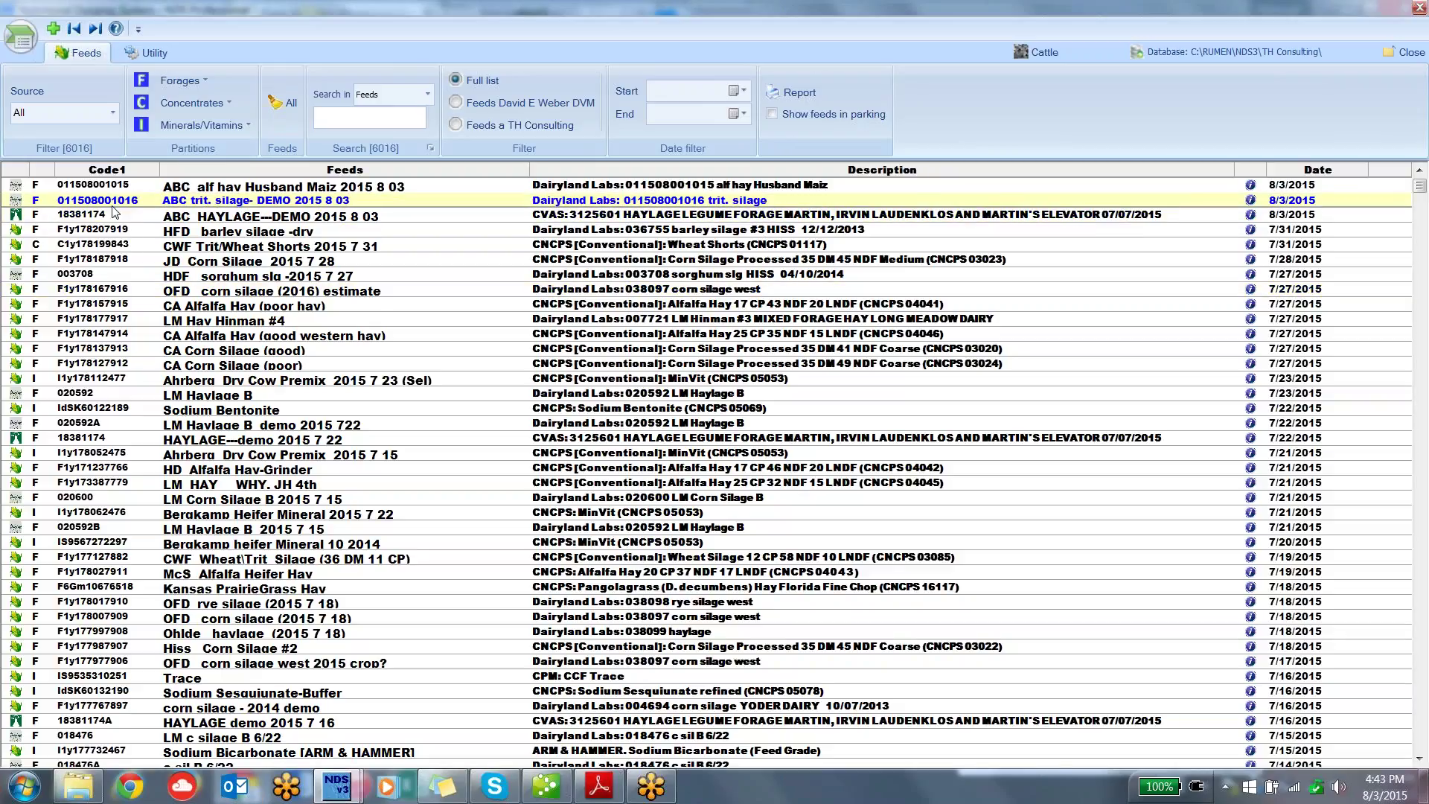
left_click(26, 216)
double_click(26, 216)
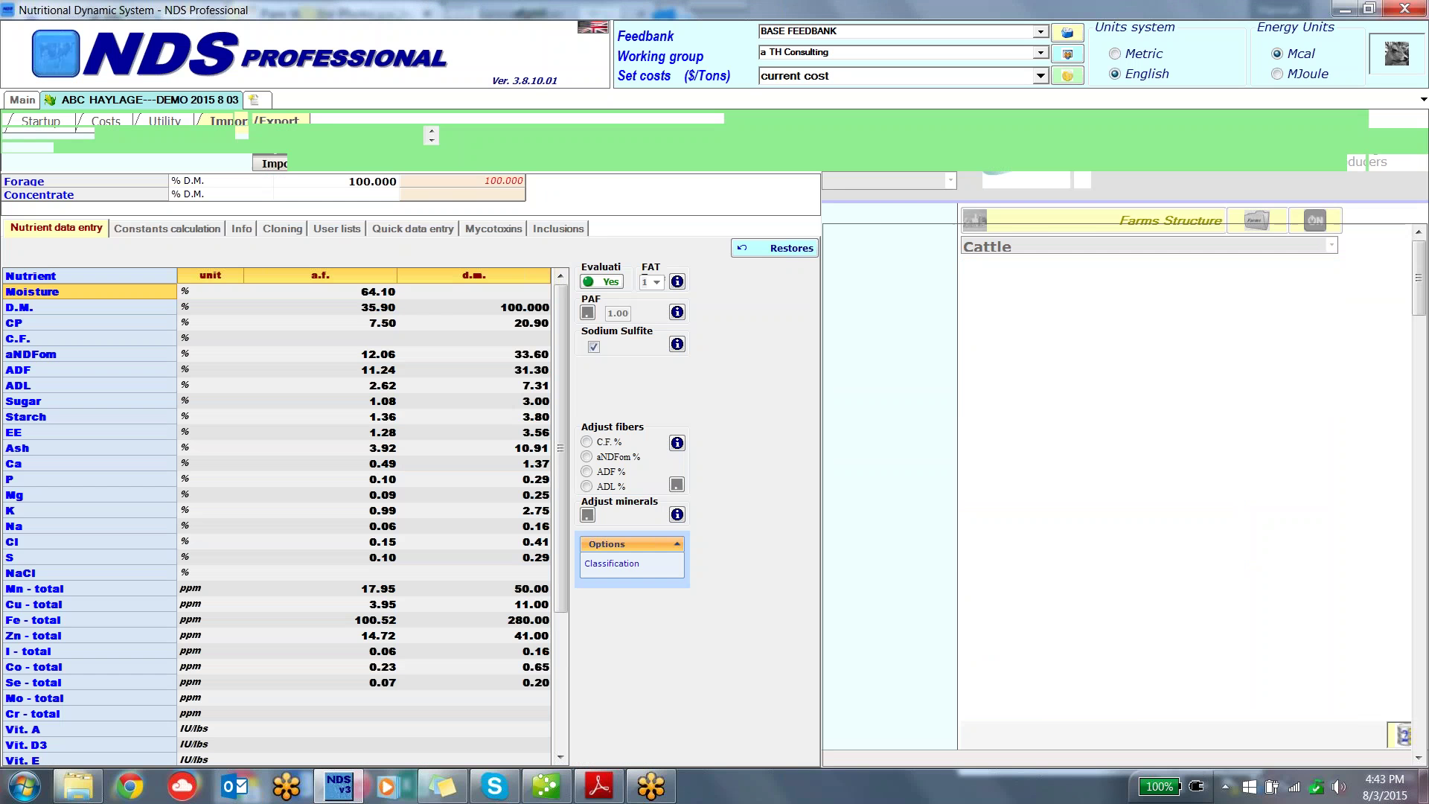
Step: Open the imported Dairyland alfalfa hay feed alongside the haylage in a separate workspace
left_click(253, 101)
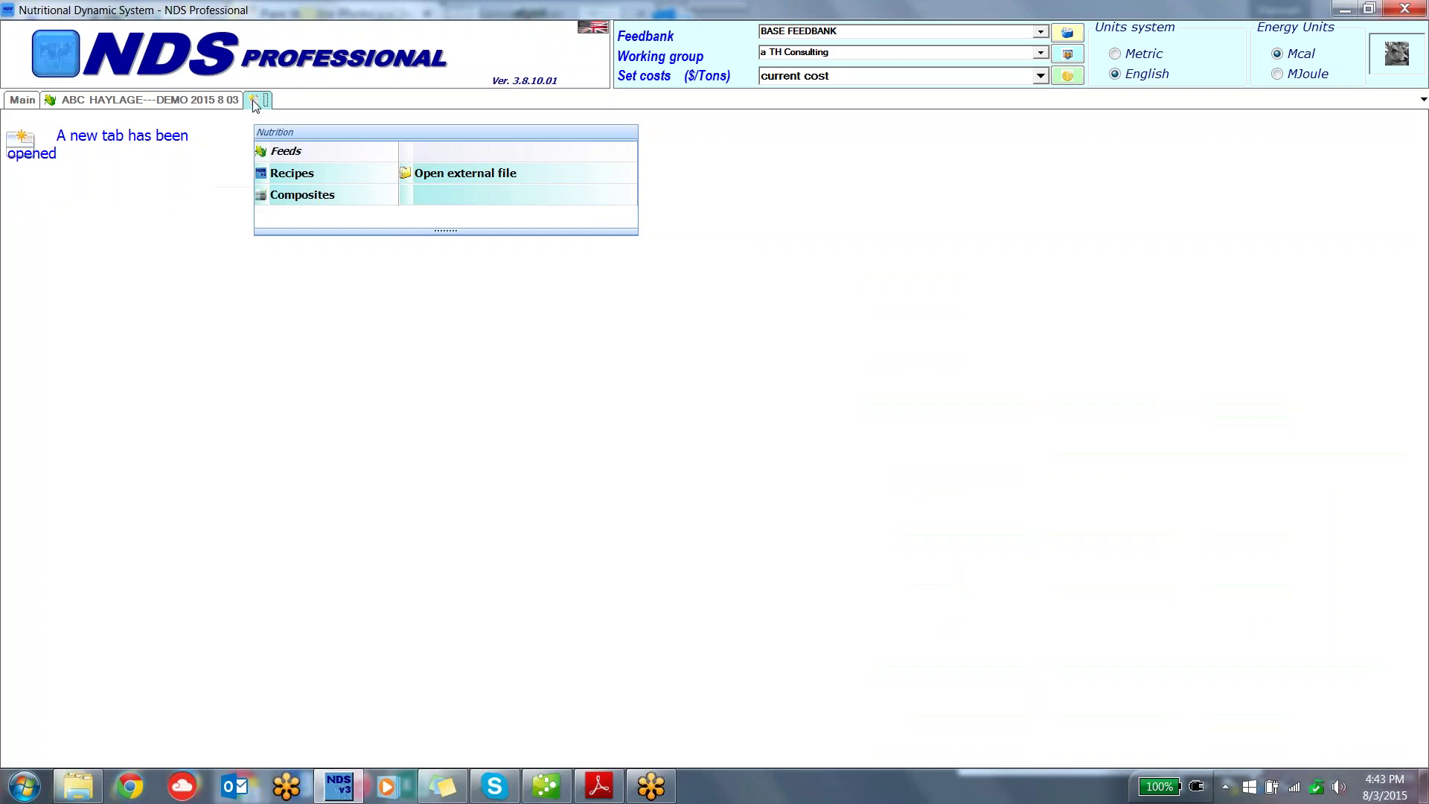
left_click(287, 152)
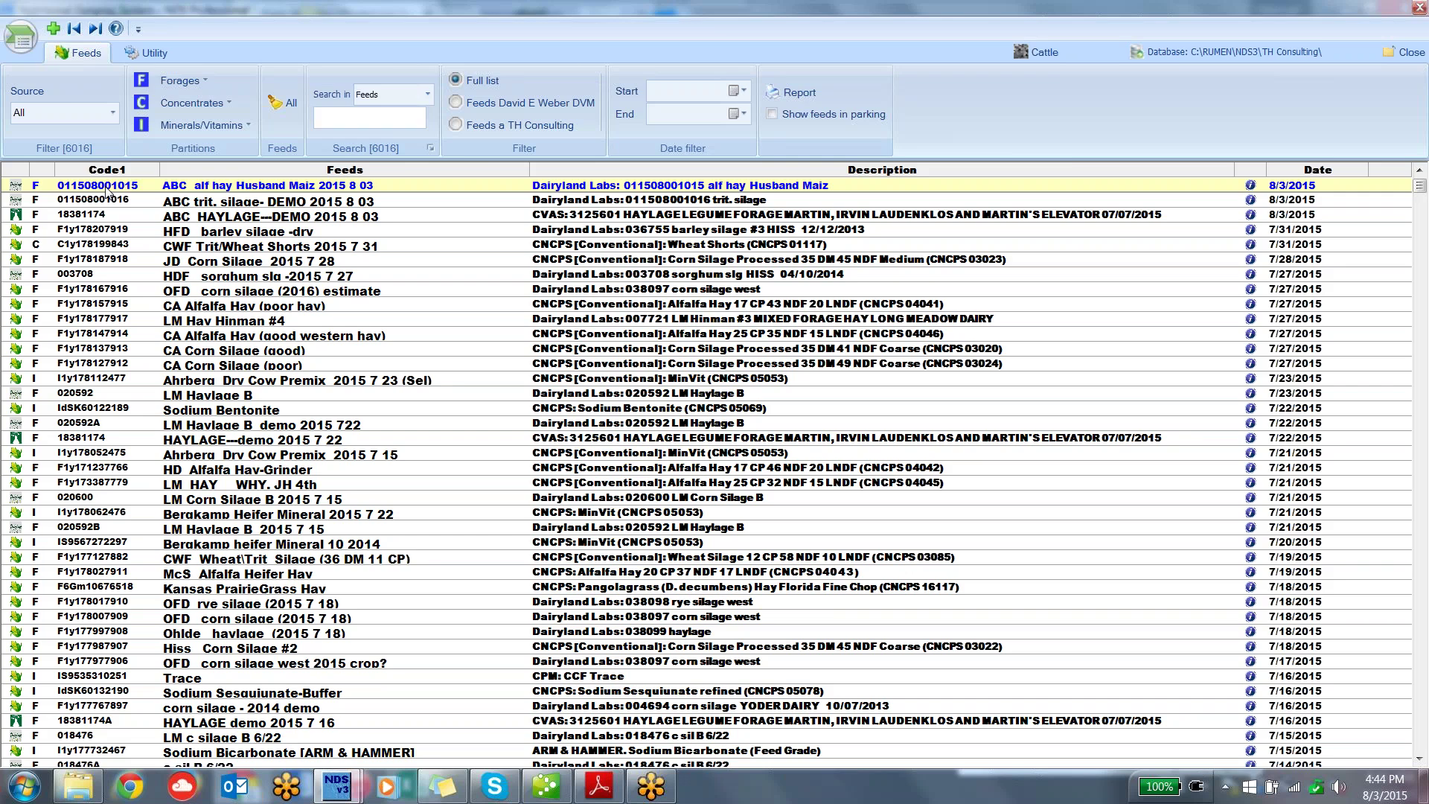
double_click(108, 200)
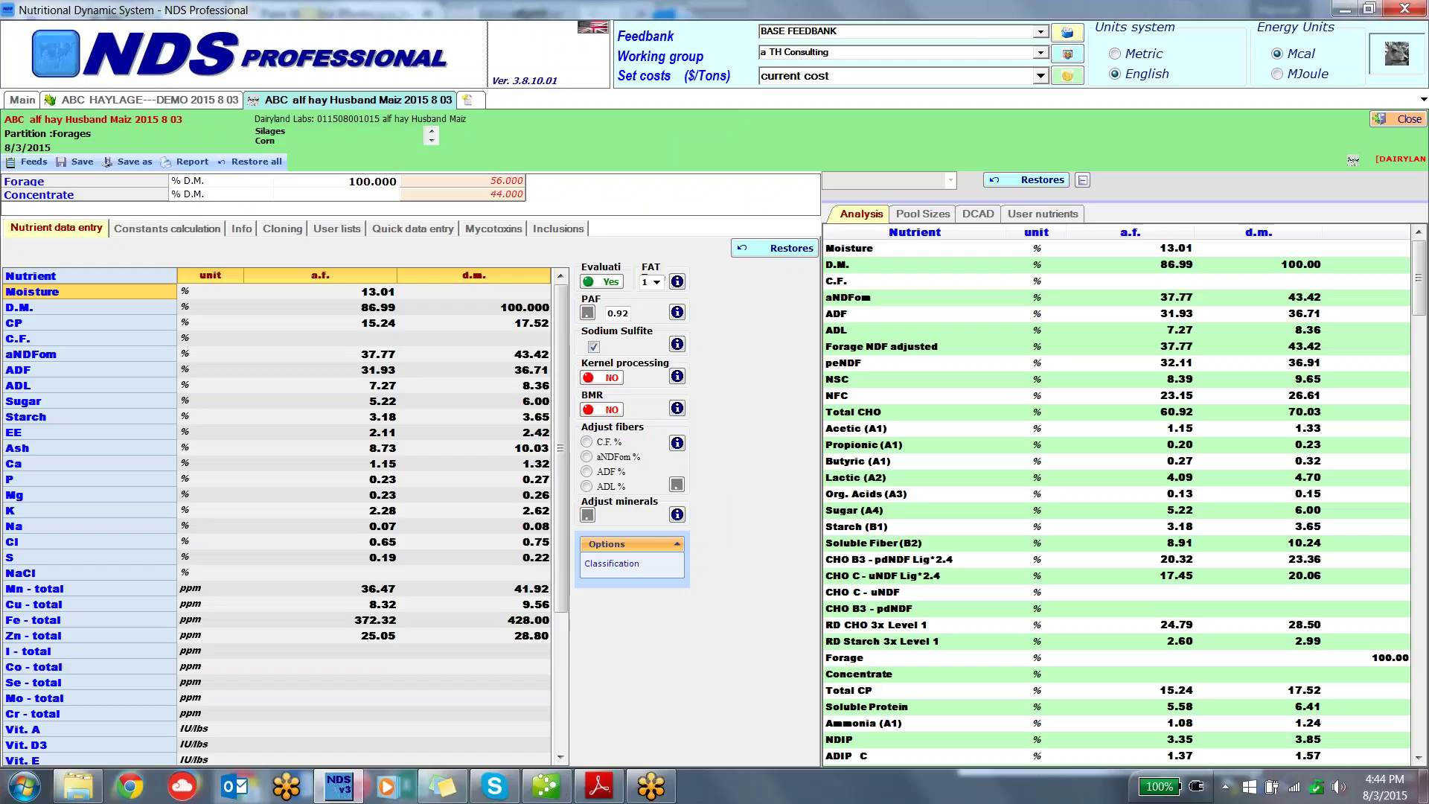
Step: Examine the haylage's quick data entry values, carbohydrate constants, NDF digestibility time points and enlarged NDF residue chart
left_click(162, 100)
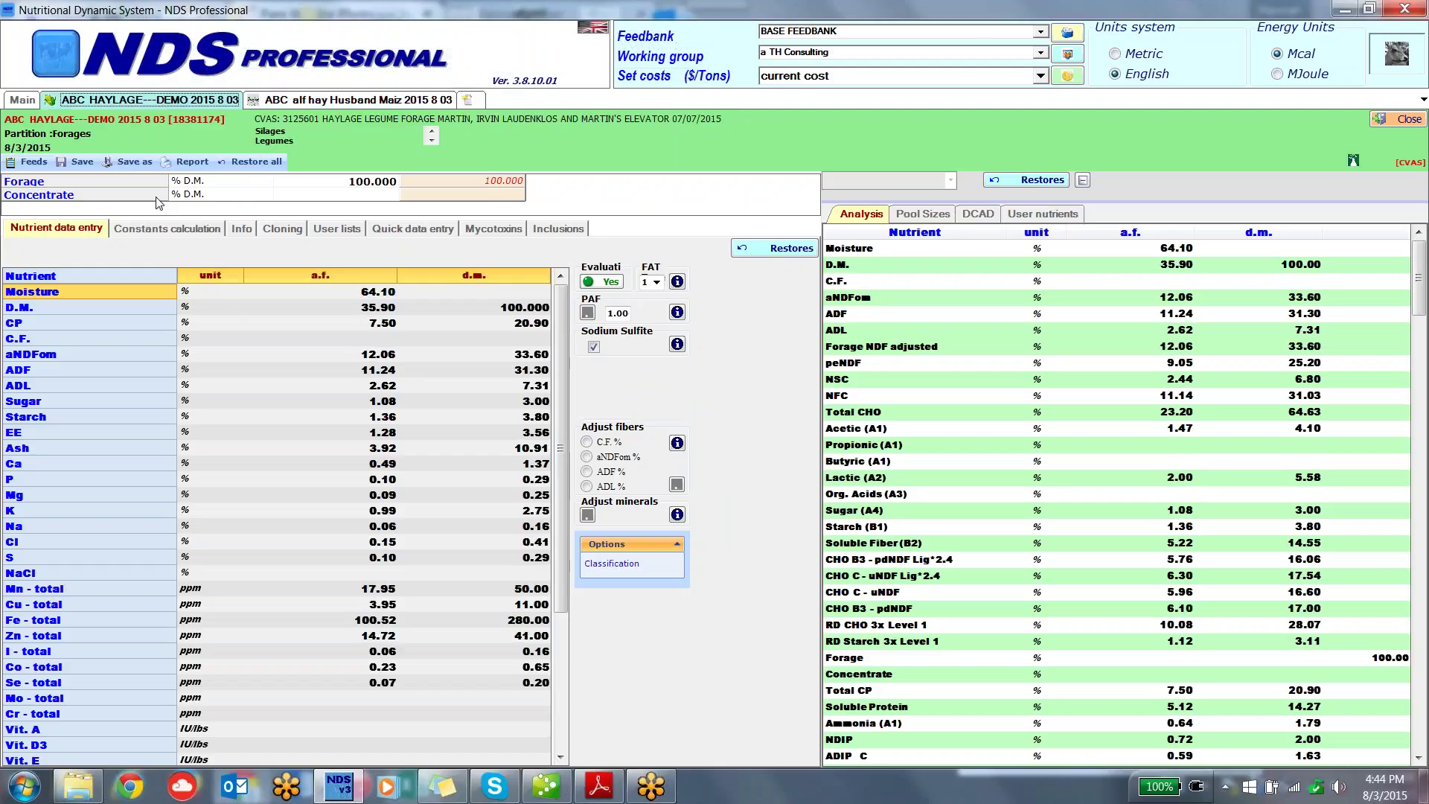
left_click(432, 233)
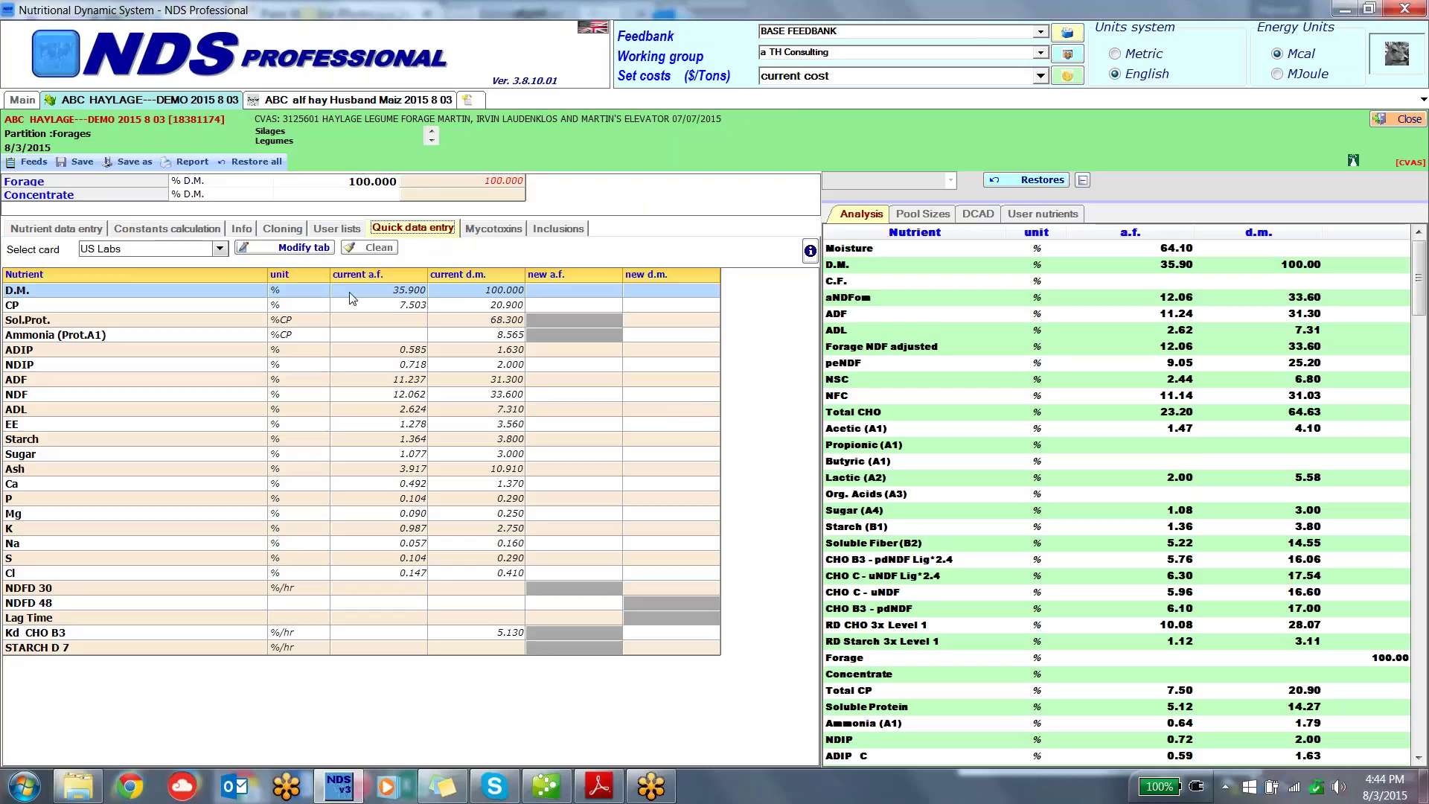
left_click(168, 229)
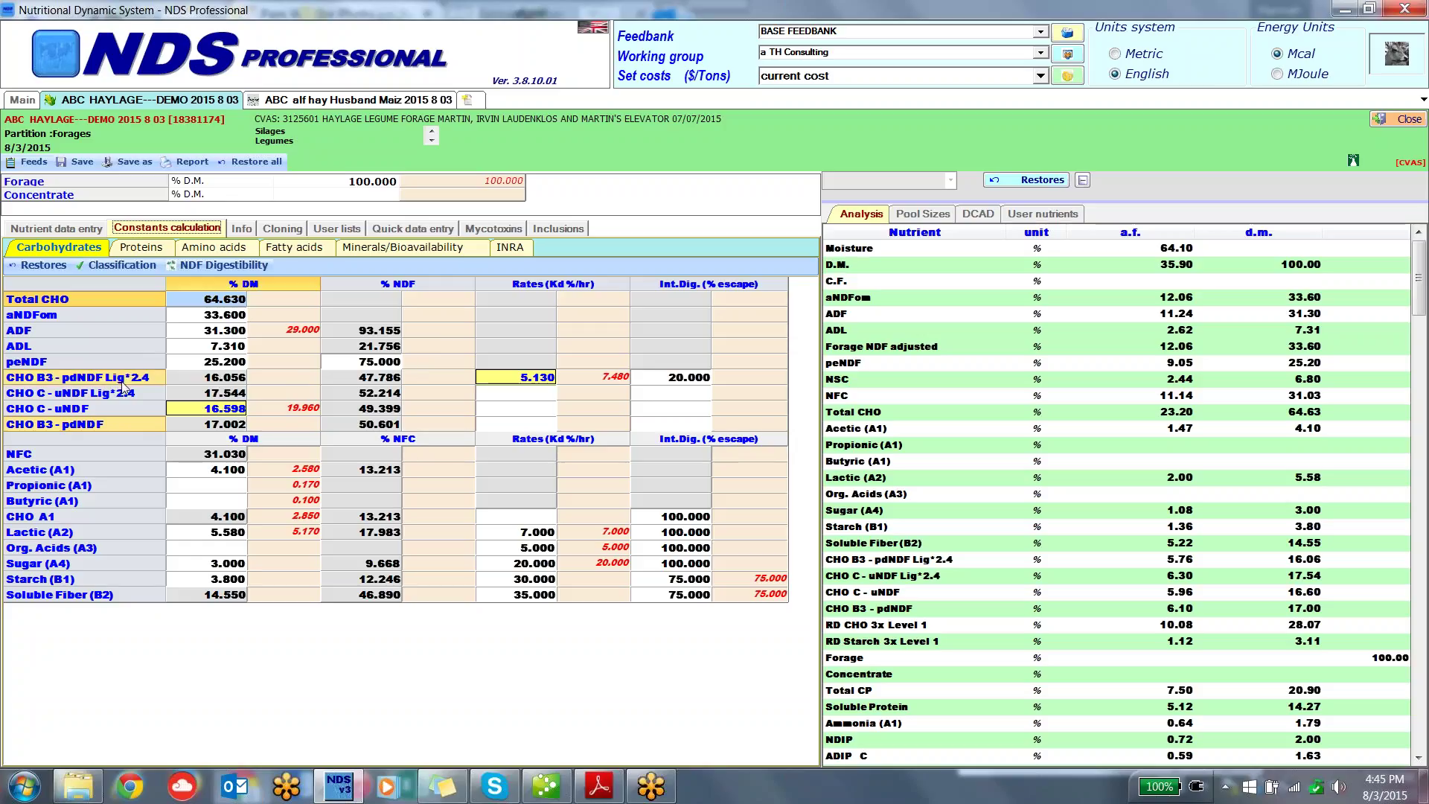
left_click(215, 266)
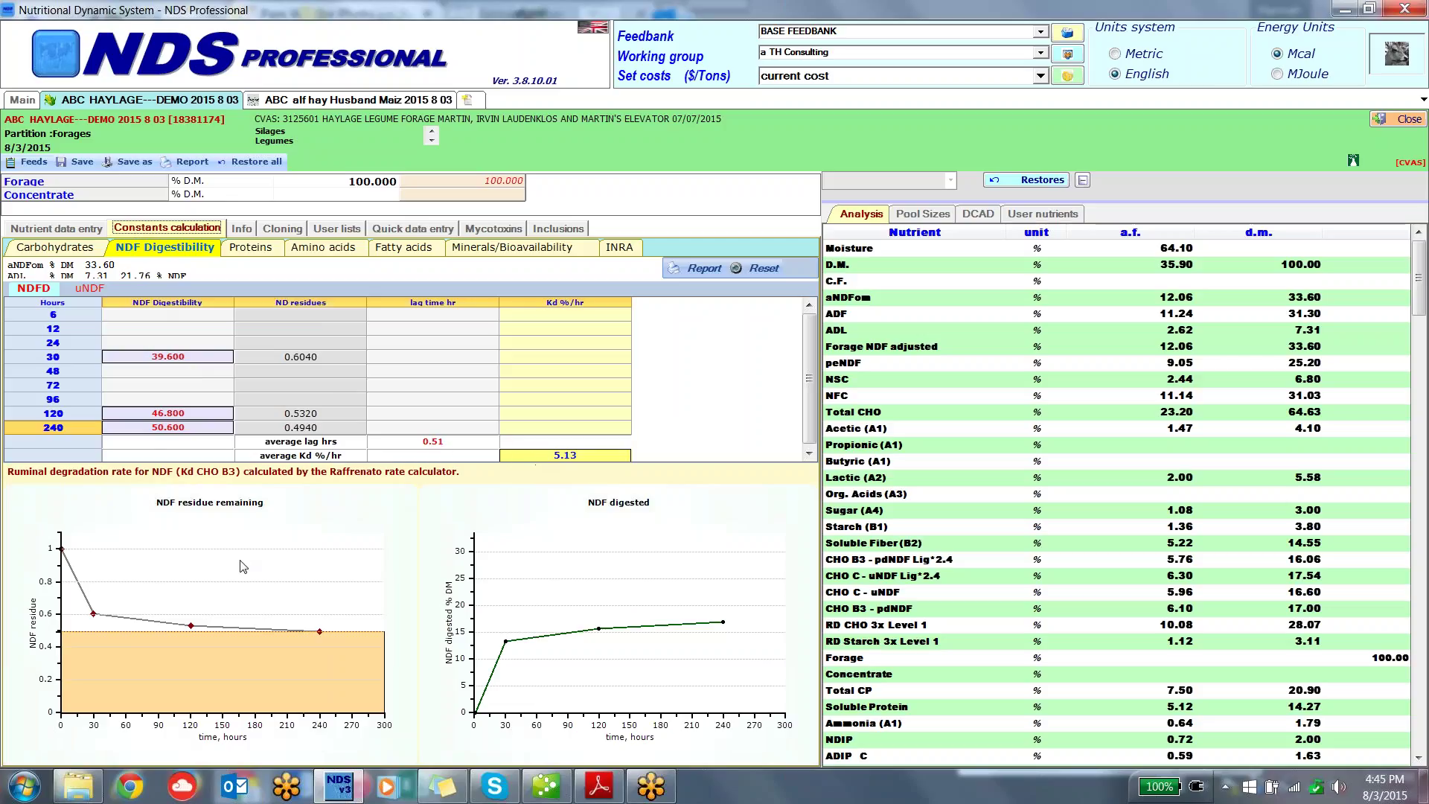
double_click(209, 575)
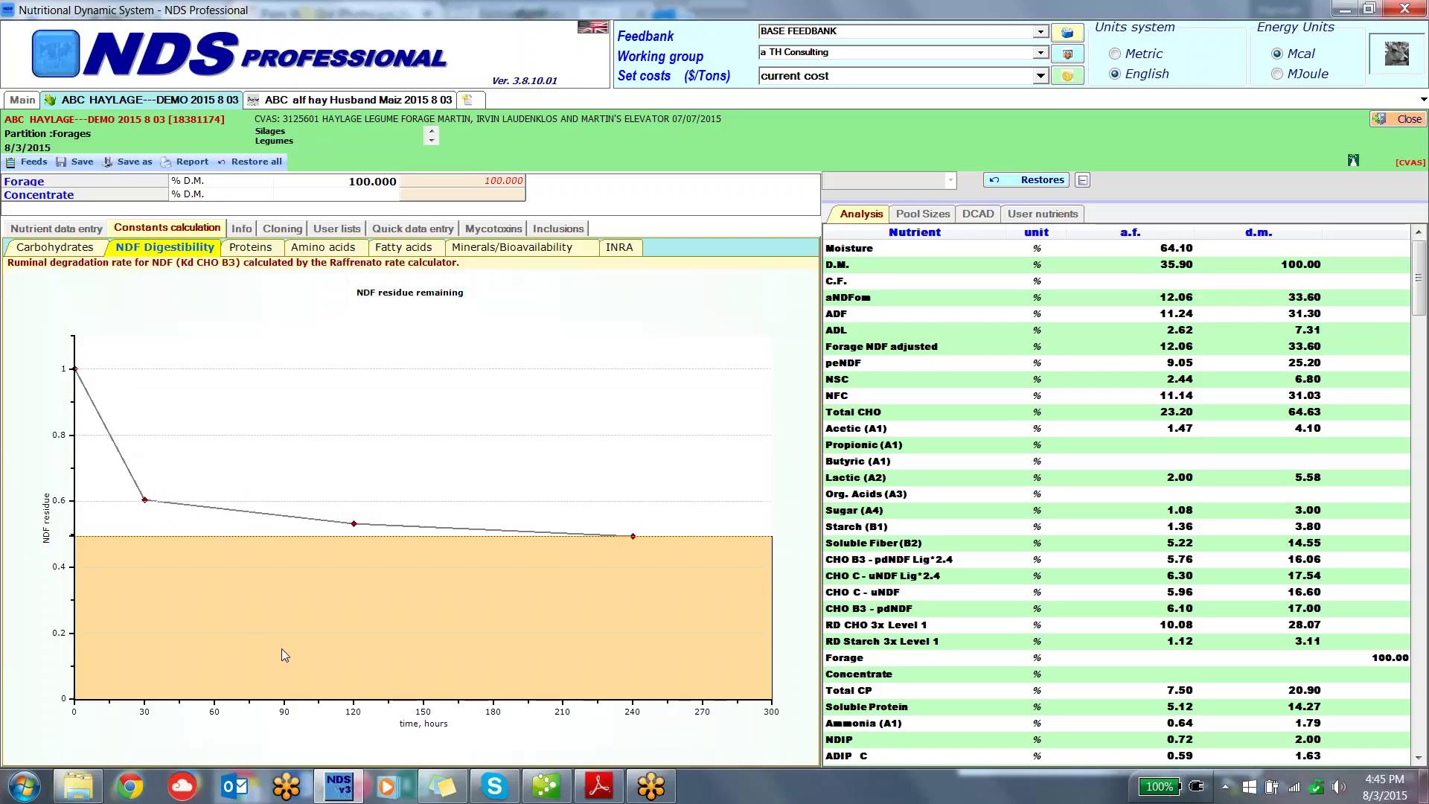
left_click(176, 408)
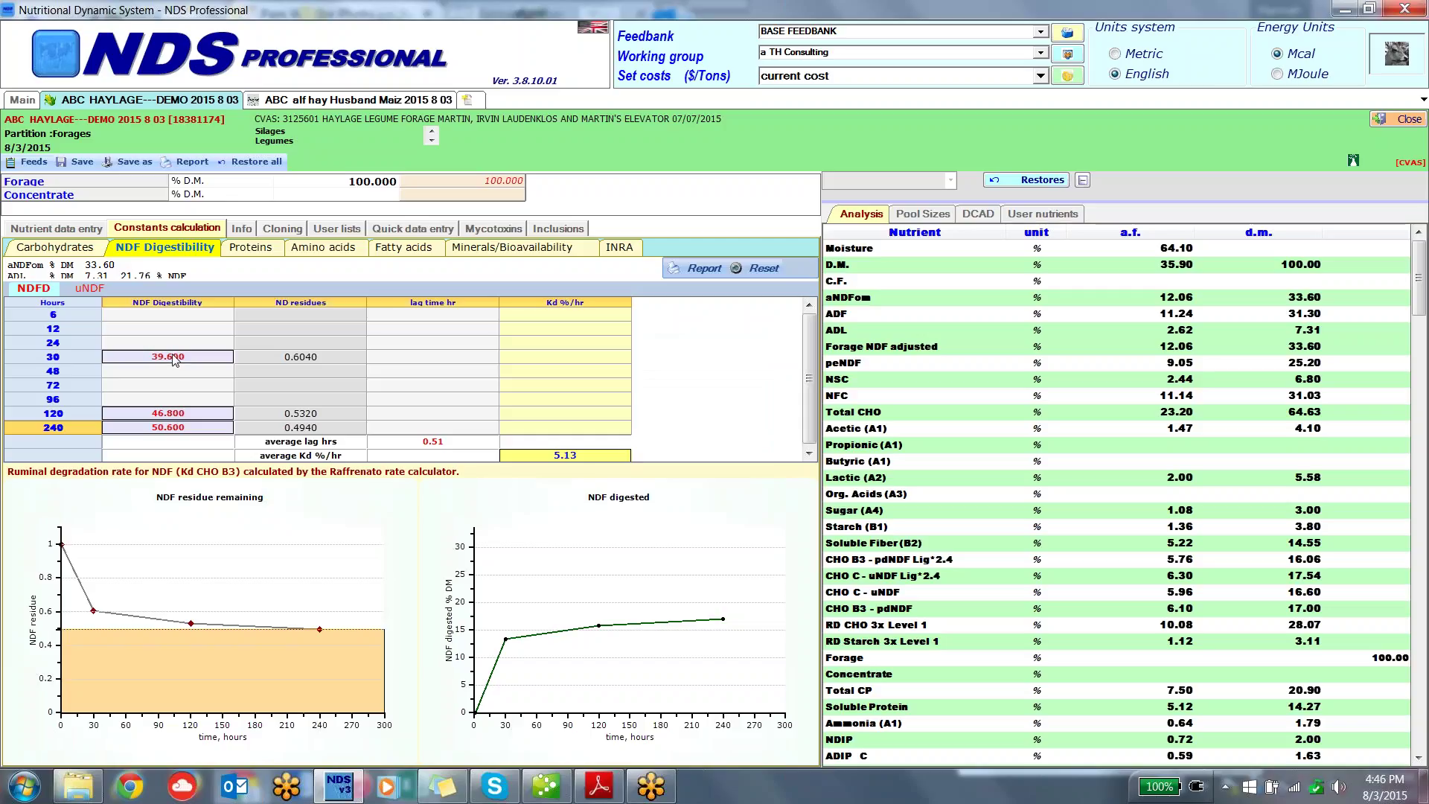
Step: Examine the alfalfa hay's quick data entry values, 24-hour NDF digestibility and lag time, and carbohydrate constants
left_click(351, 103)
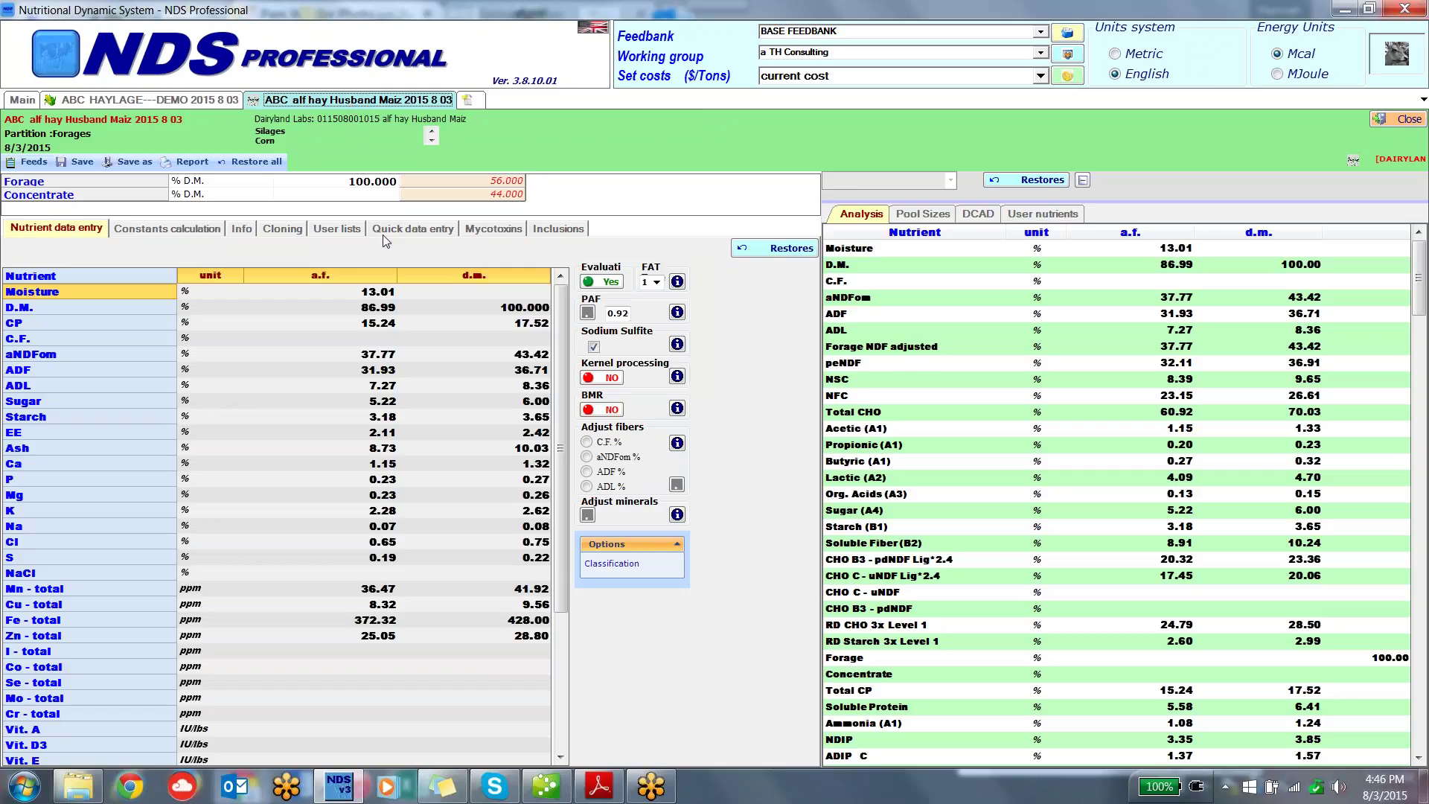
left_click(429, 231)
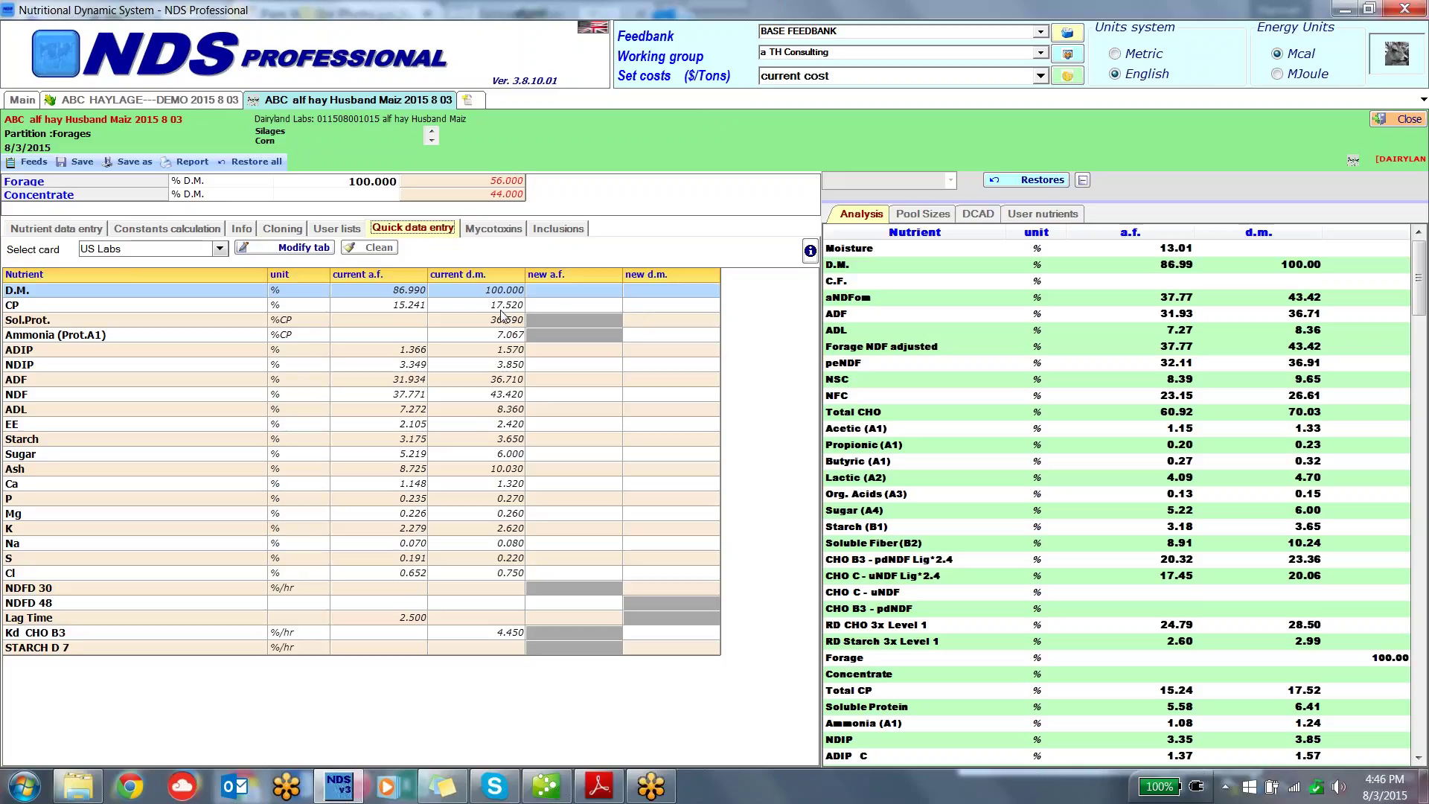
left_click(667, 306)
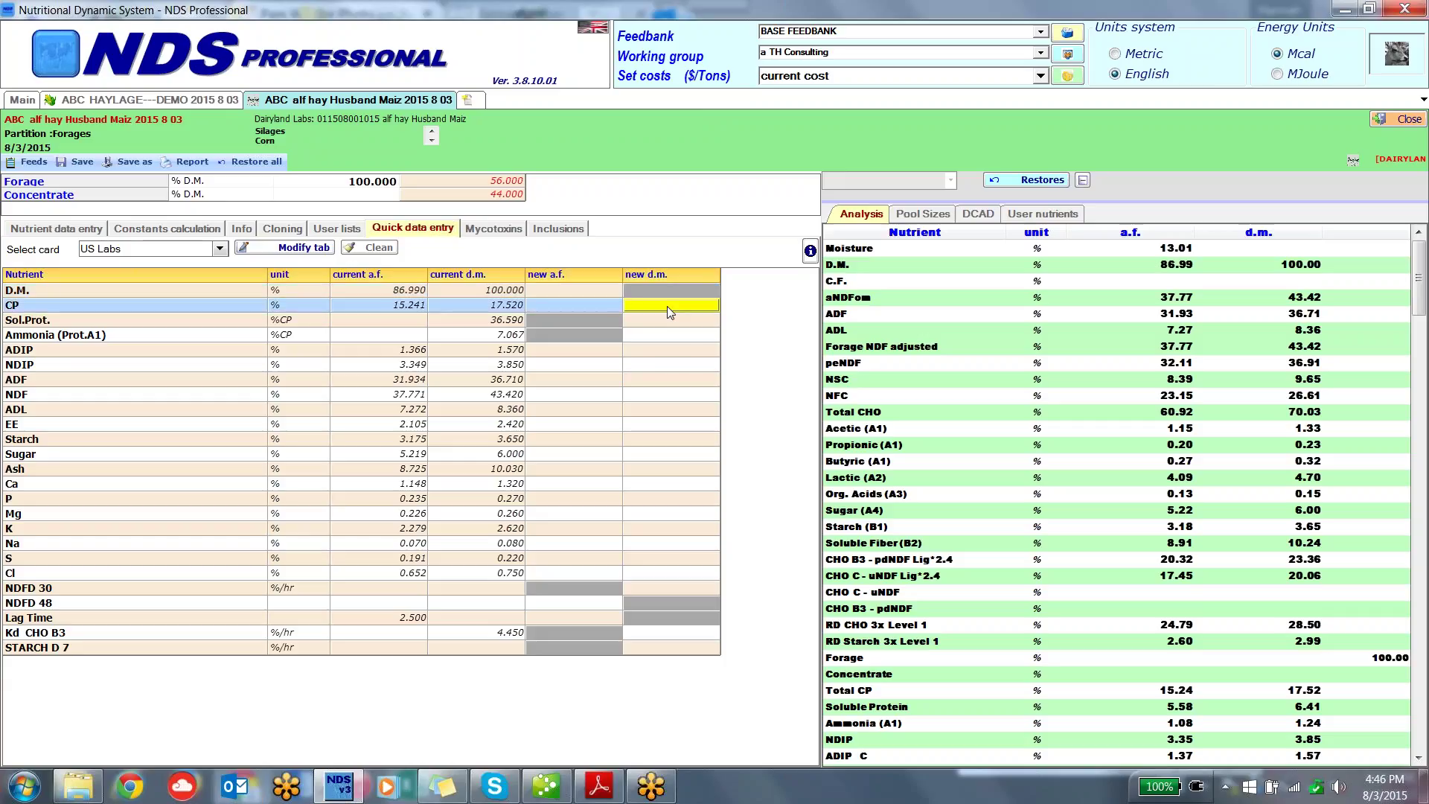
left_click(669, 395)
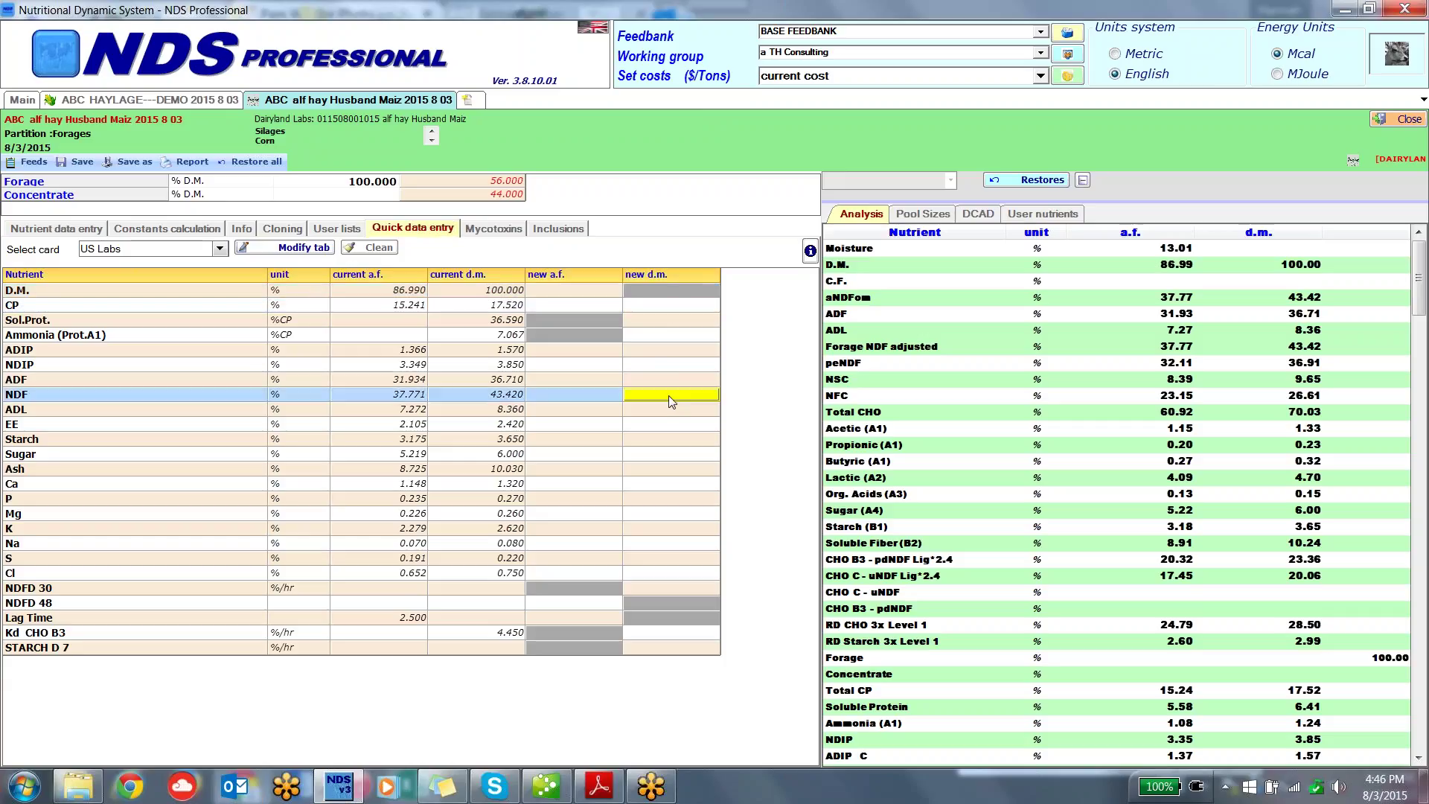
left_click(189, 230)
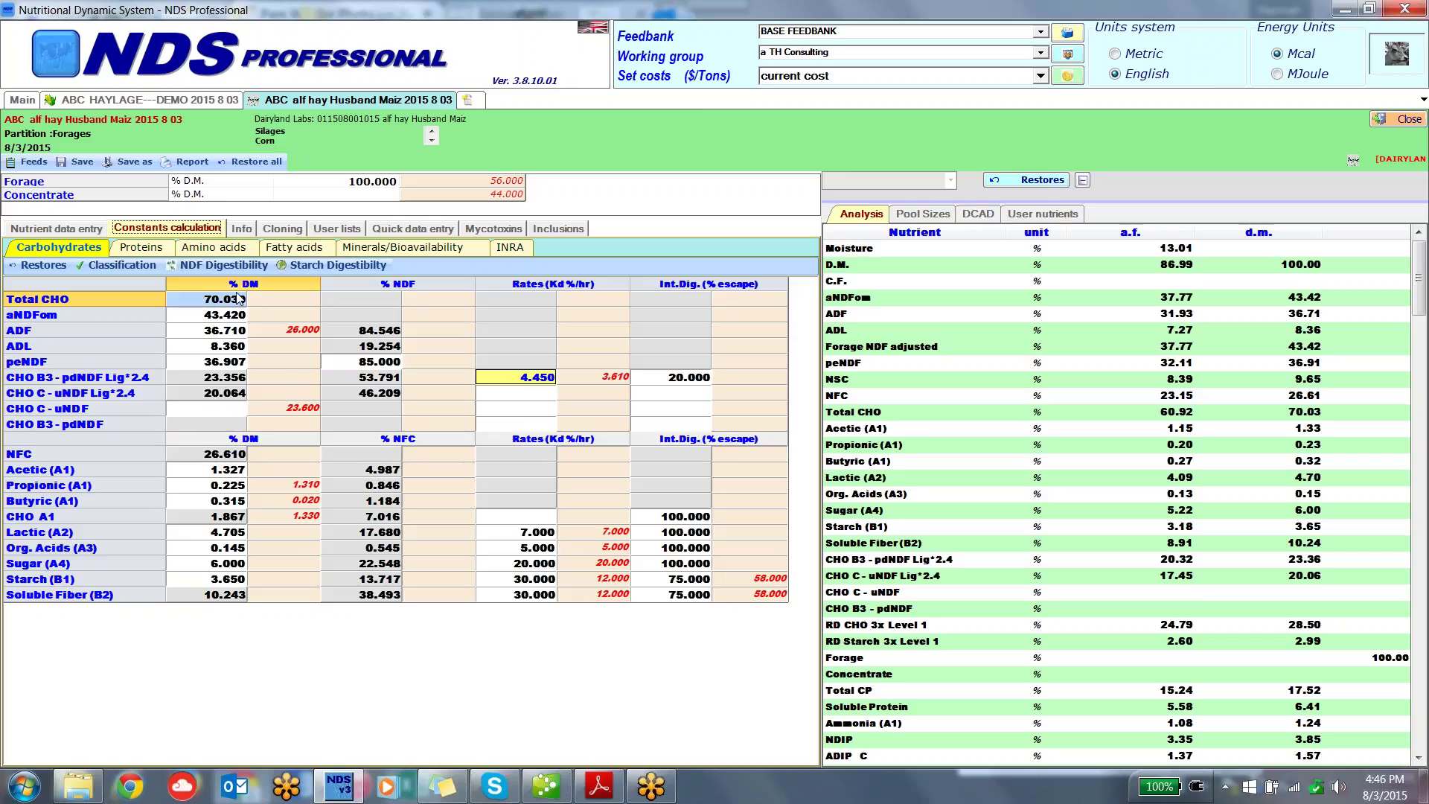
left_click(250, 266)
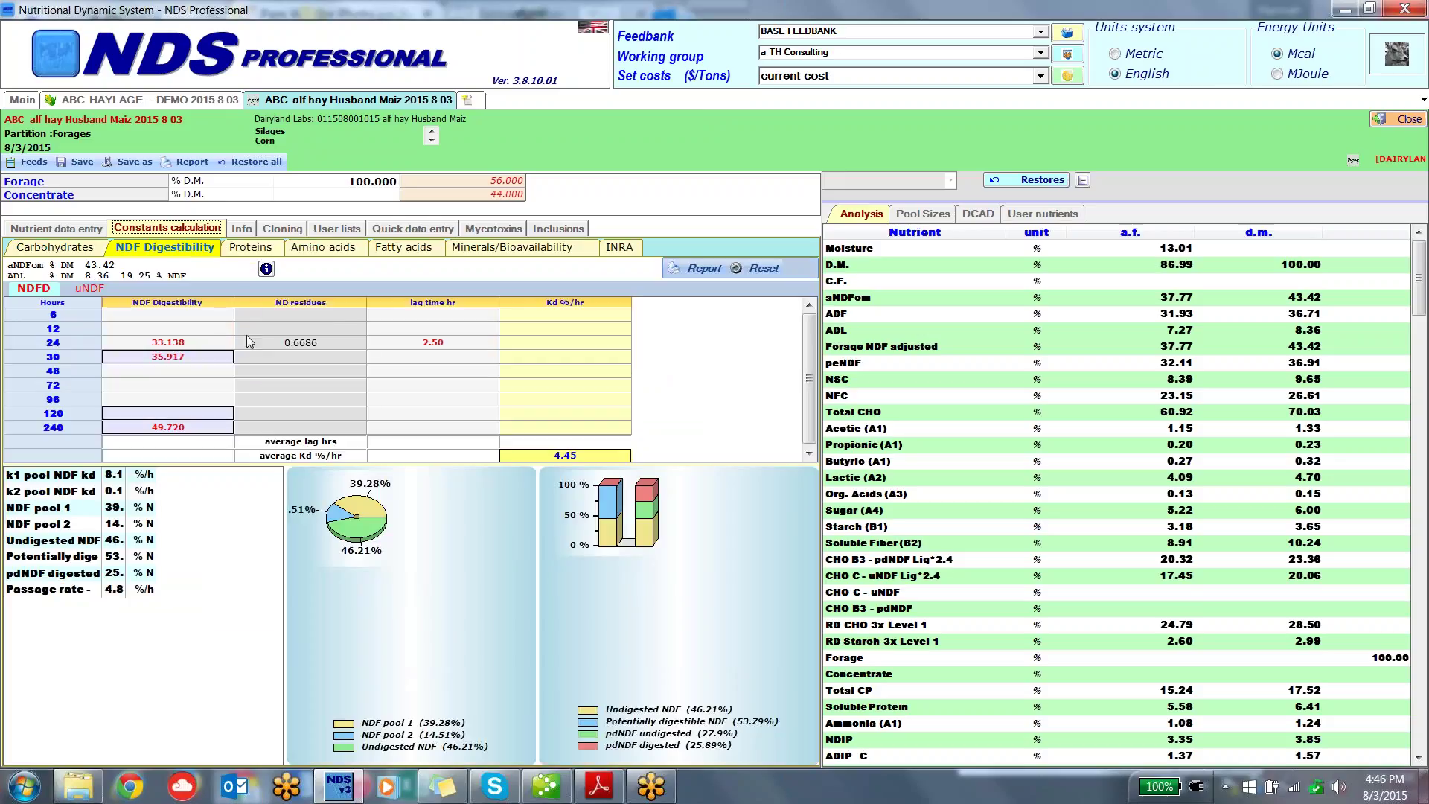
left_click(193, 346)
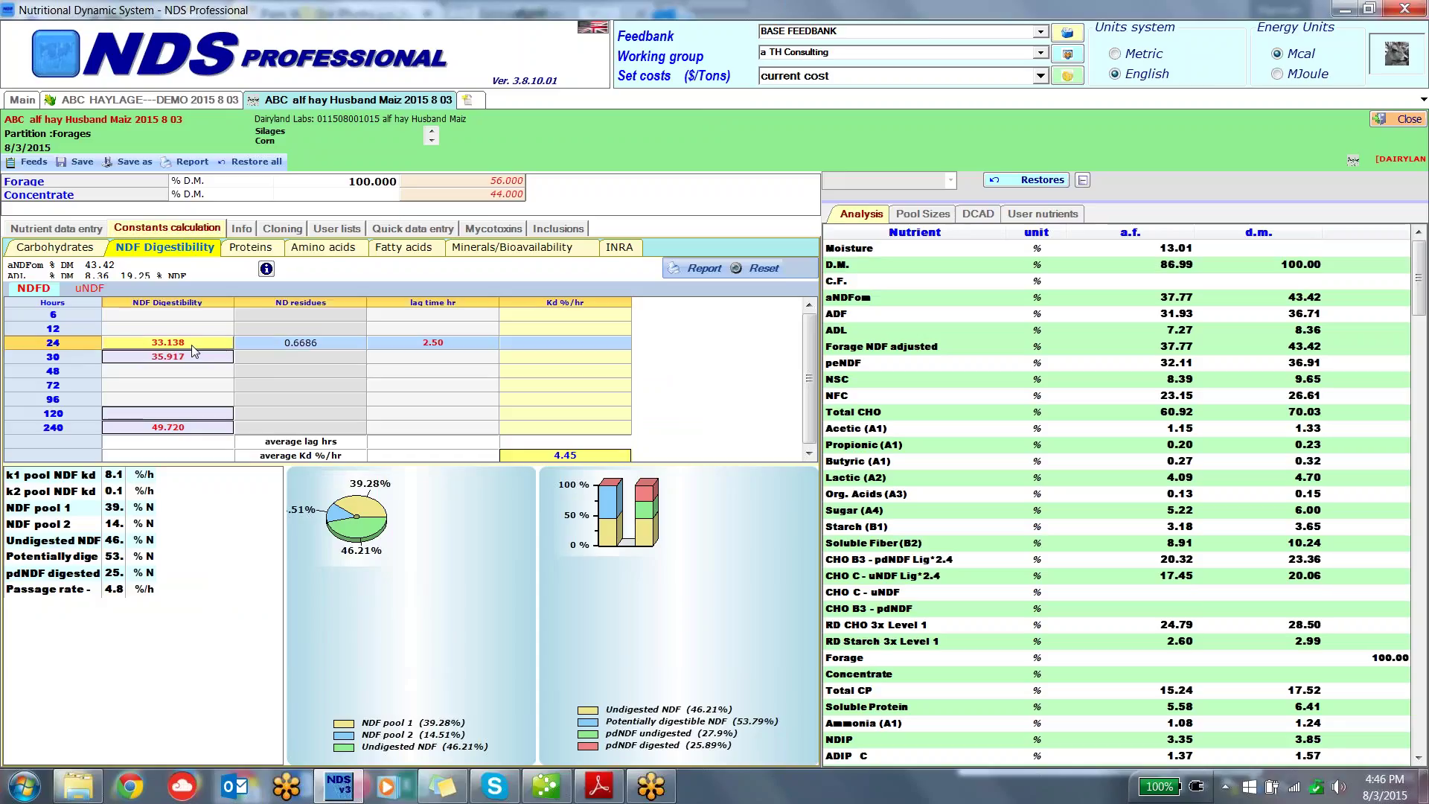
left_click(443, 344)
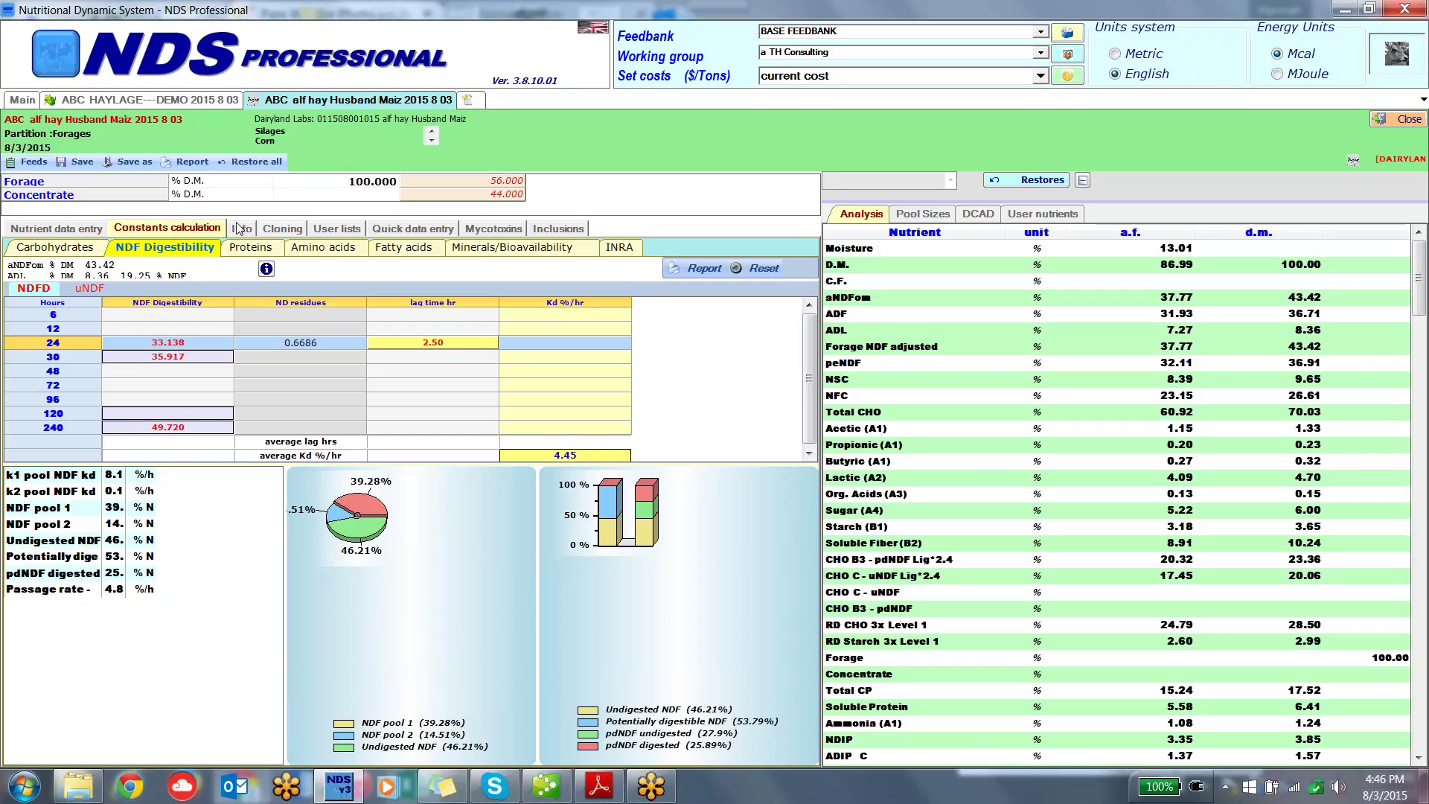
left_click(89, 250)
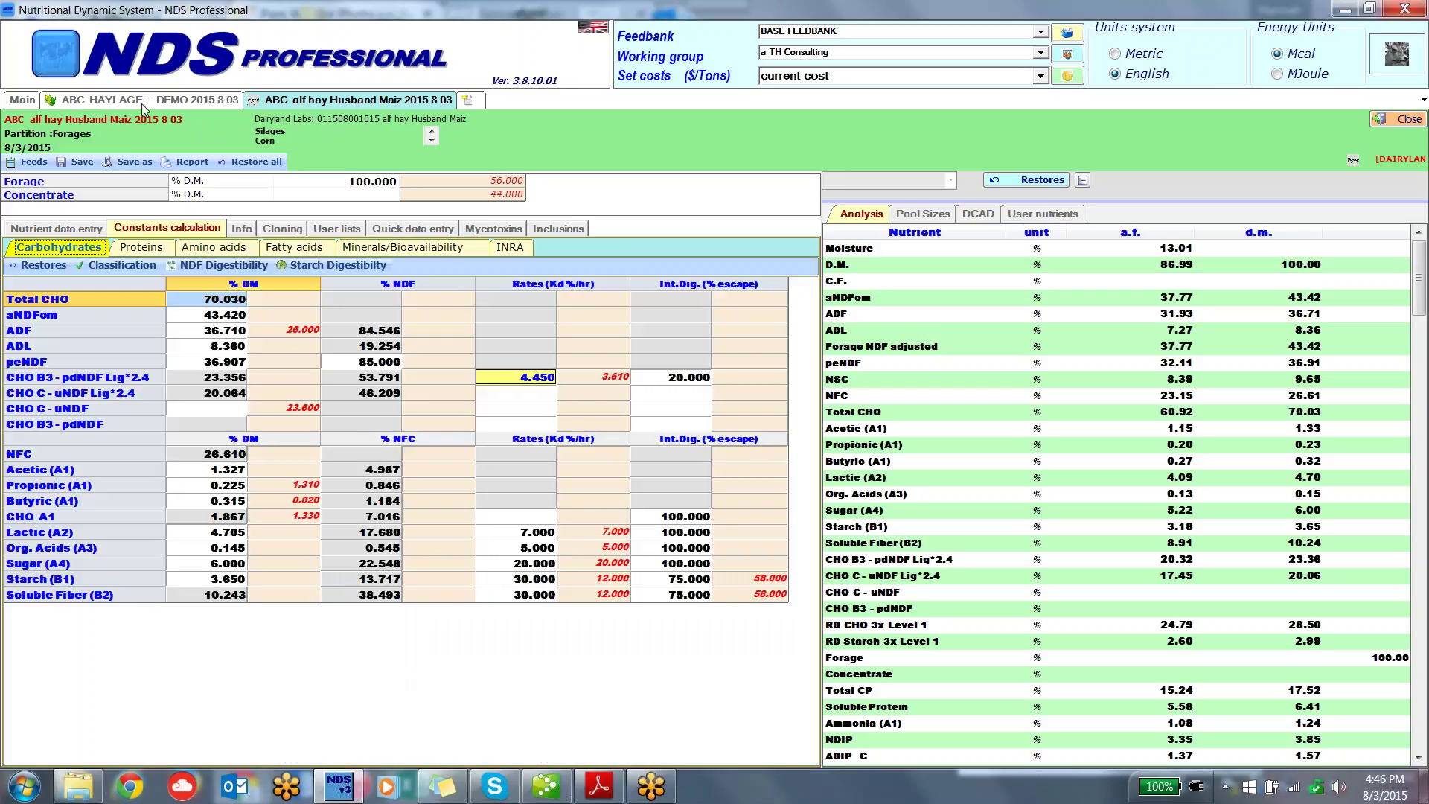